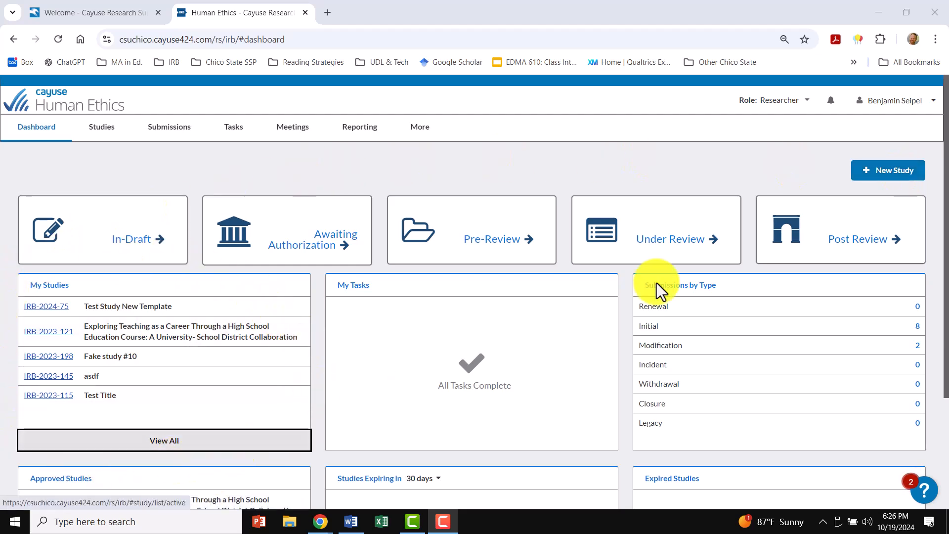
# - Create a new study titled "Sample Proposal" and save its title
pyautogui.click(870, 174)
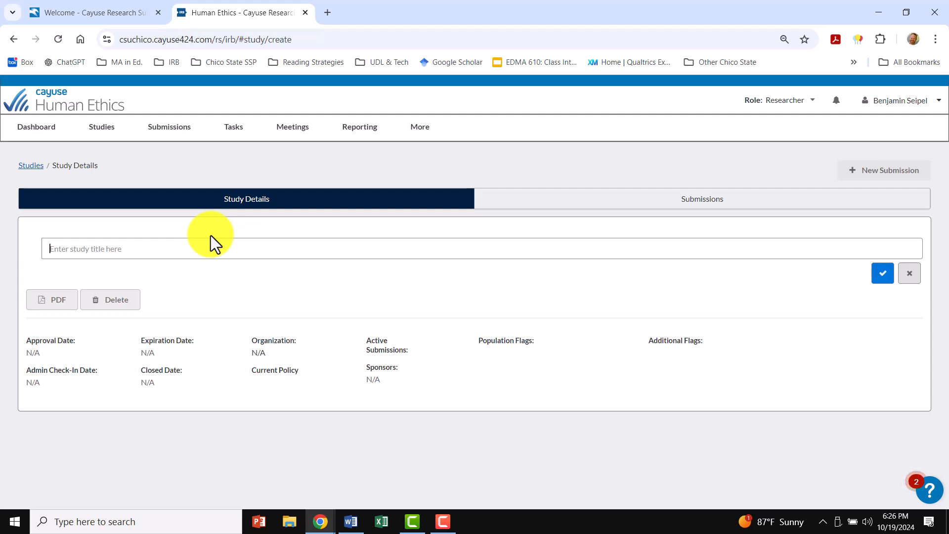
pyautogui.write('Sample Proposal')
pyautogui.click(882, 275)
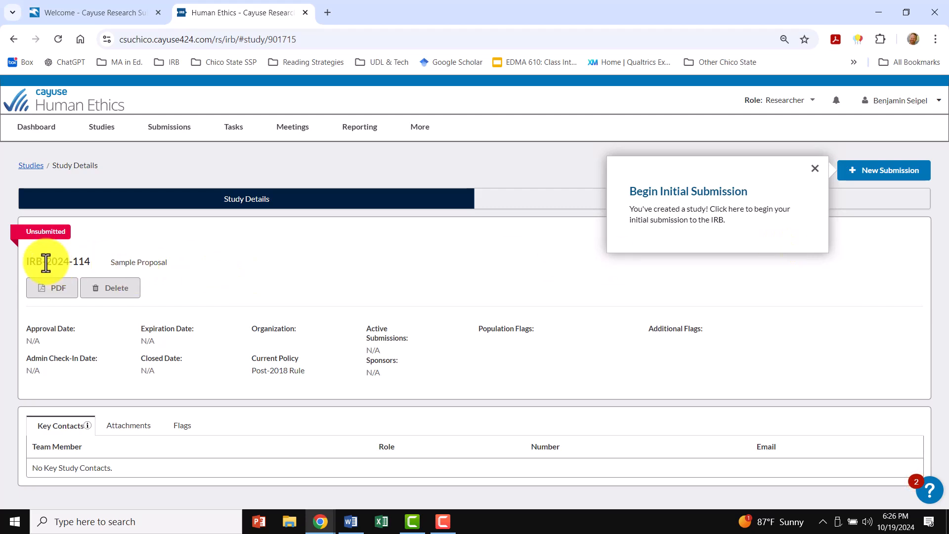
pyautogui.doubleClick(68, 263)
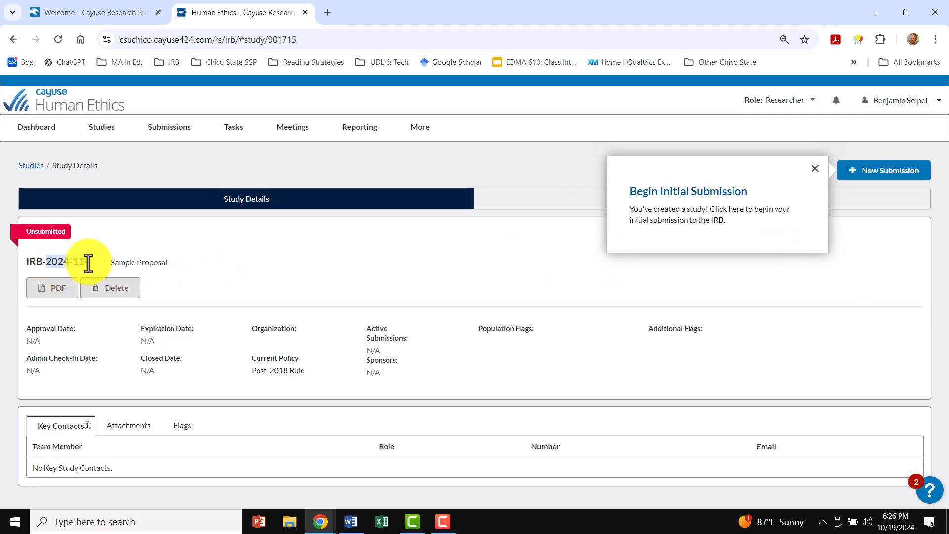
pyautogui.moveTo(88, 263); pyautogui.dragTo(120, 268)
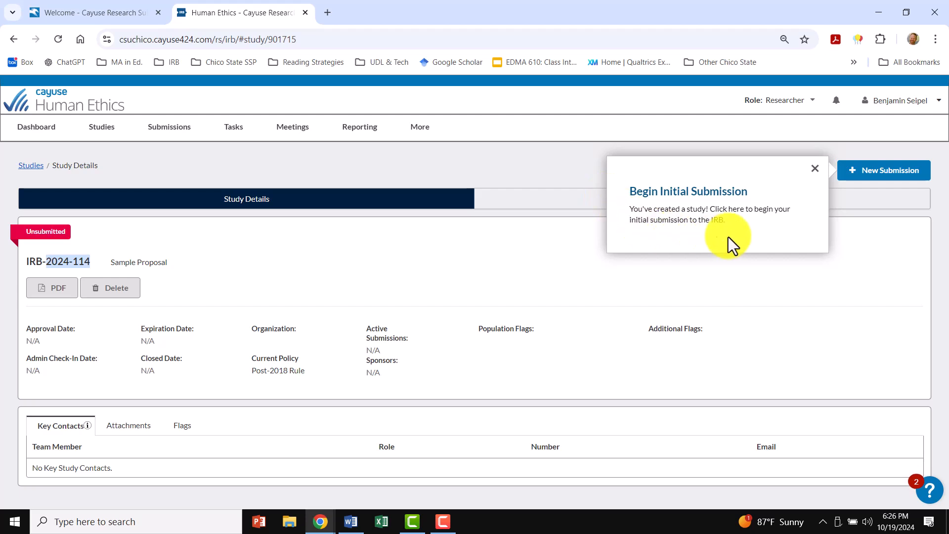
# - Start an Initial submission for the Sample Proposal study and open its application form for editing
pyautogui.click(879, 179)
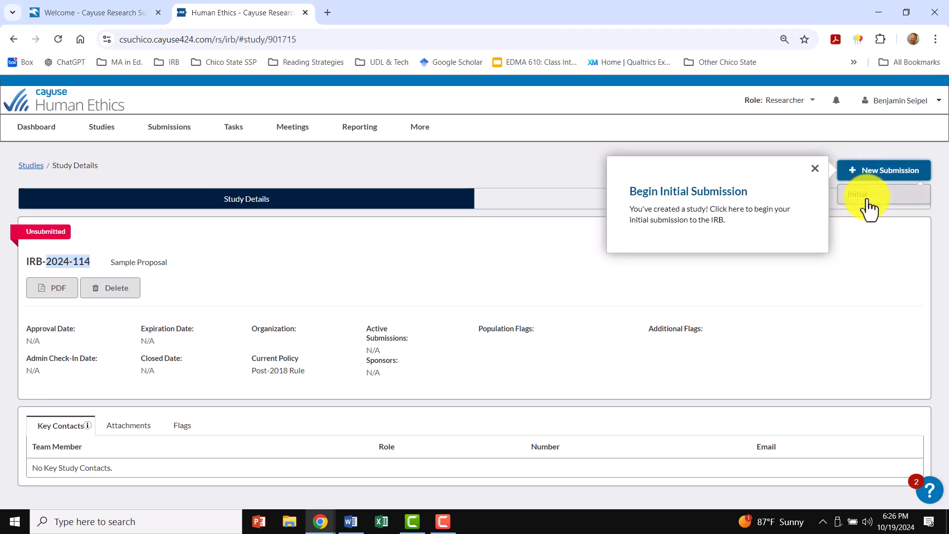
pyautogui.click(867, 202)
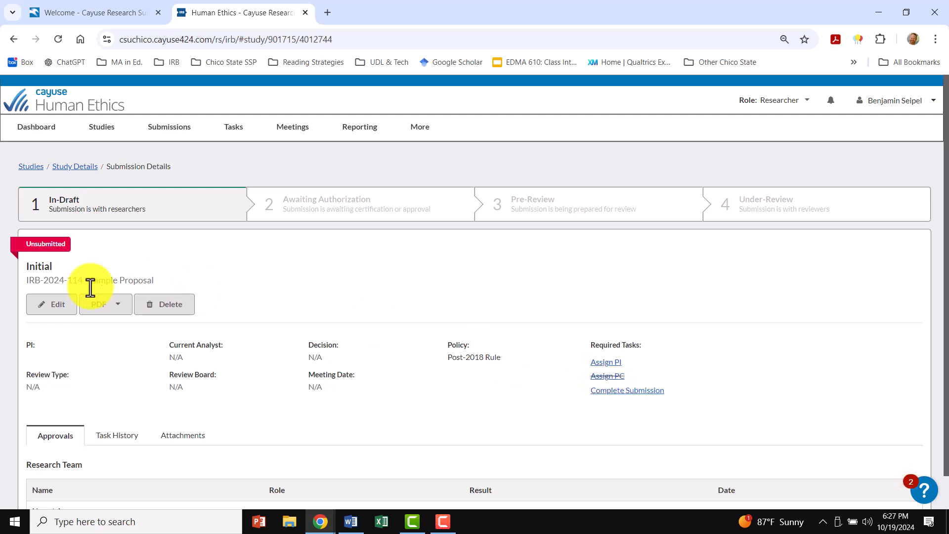
pyautogui.click(43, 310)
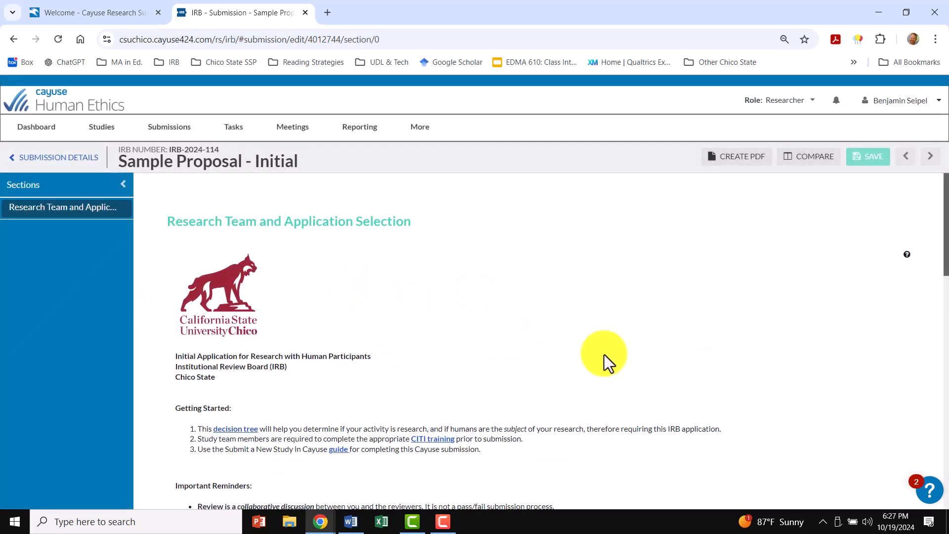
# - Search for the researcher by full name and save that person as the Principal Investigator
pyautogui.scroll(-1, 610, 274)
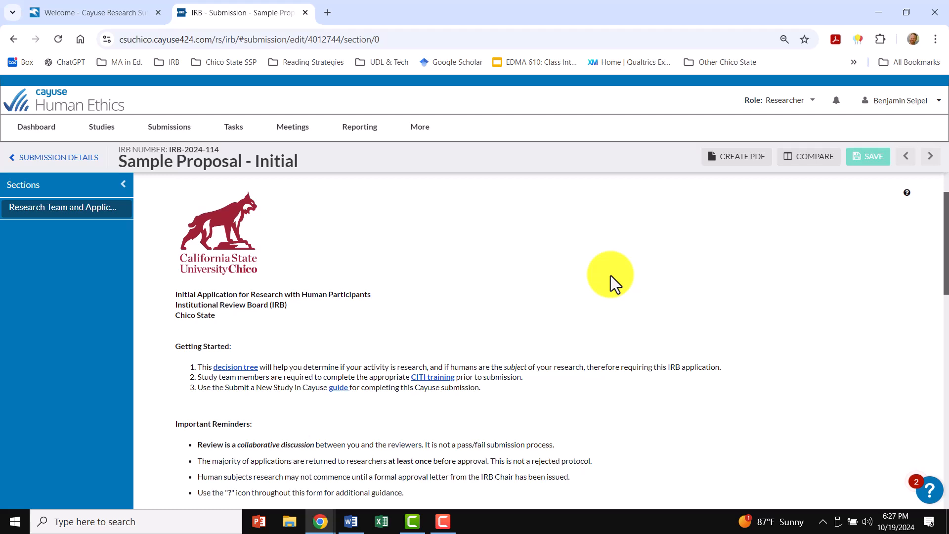
pyautogui.scroll(-1, 610, 274)
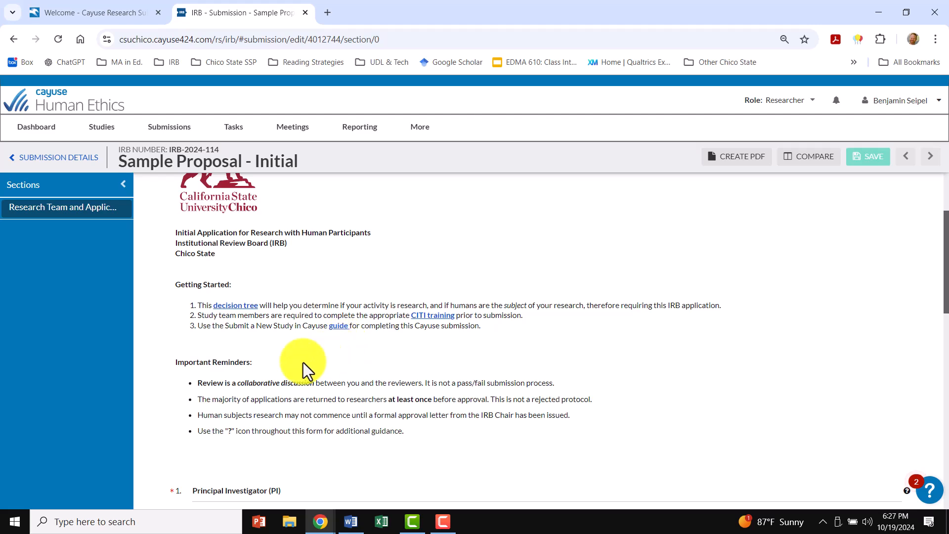
pyautogui.scroll(-5, 686, 378)
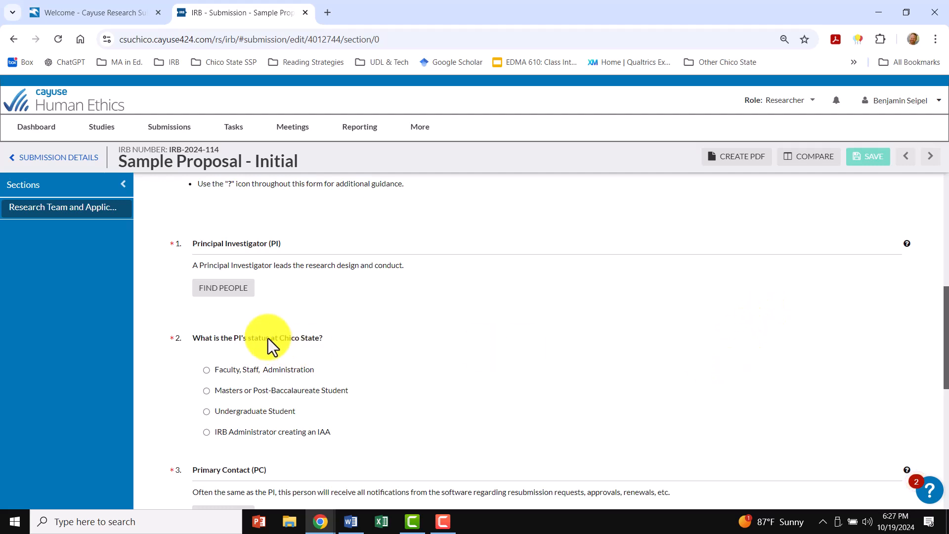
pyautogui.click(218, 296)
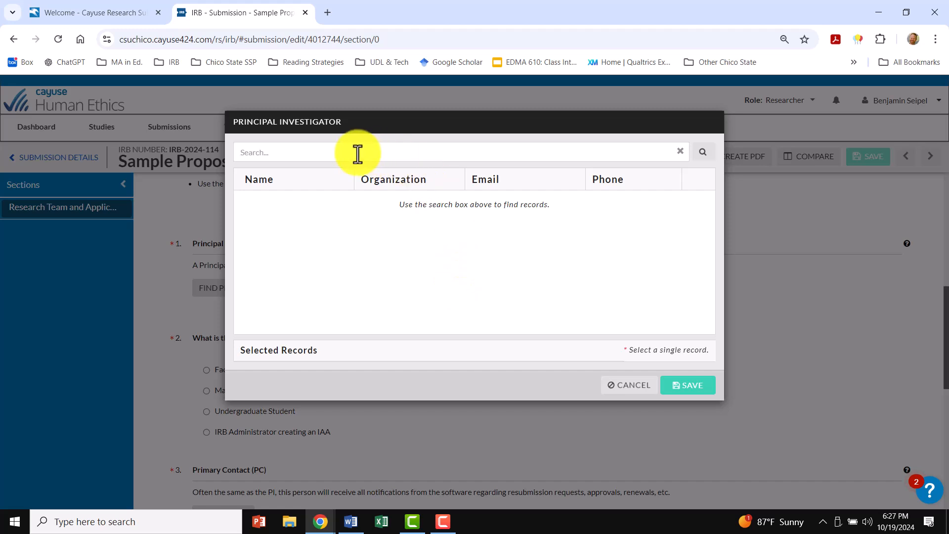
pyautogui.click(356, 154)
pyautogui.click(703, 153)
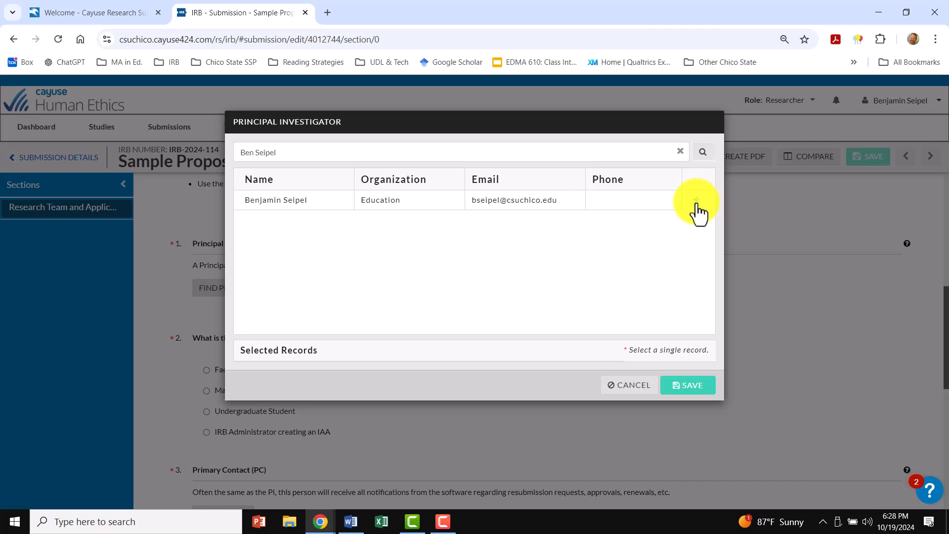
pyautogui.click(696, 203)
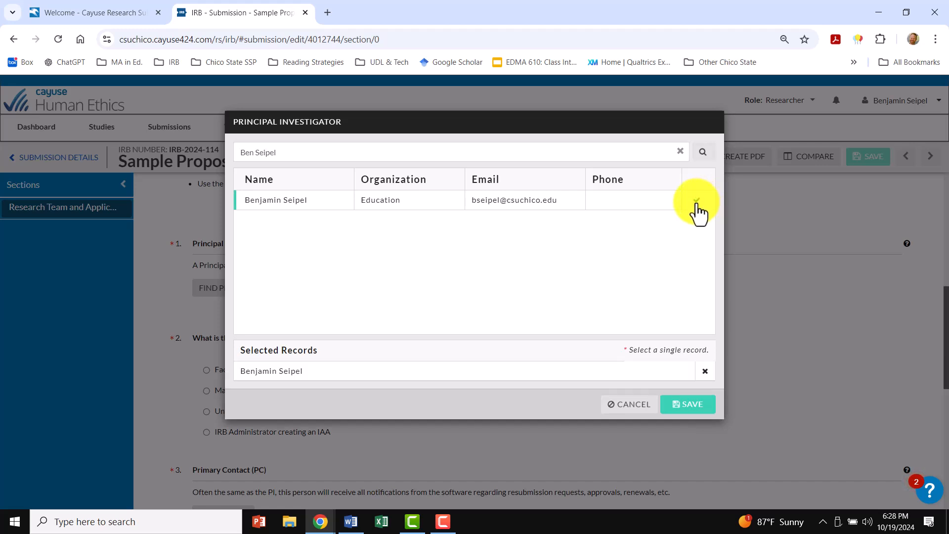
pyautogui.click(697, 408)
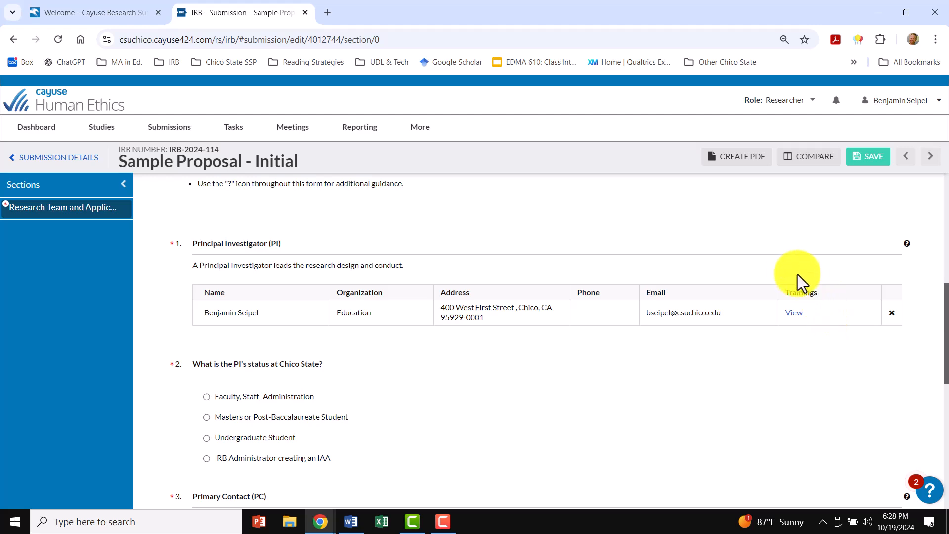
# - Review the Principal Investigator's training records with their status and expiration dates, and close the list
pyautogui.click(793, 313)
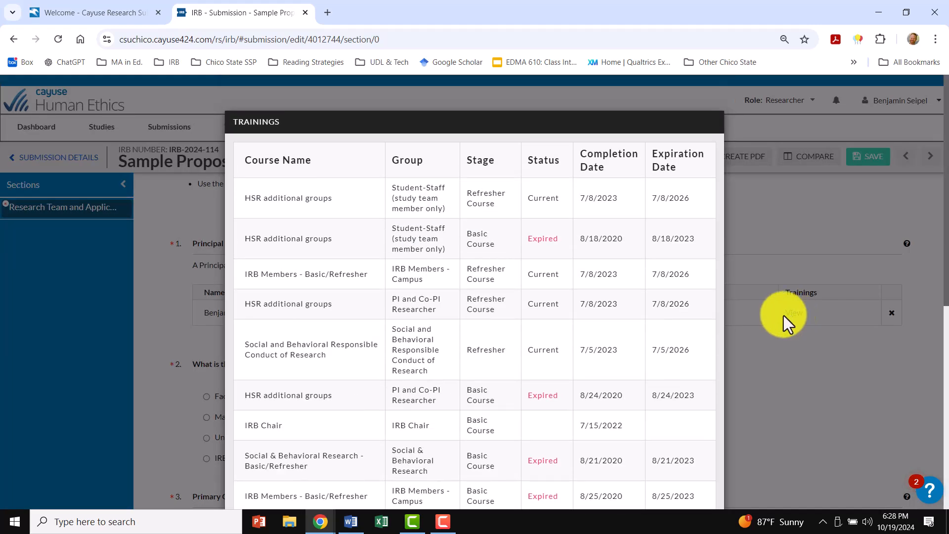
pyautogui.scroll(-5, 470, 291)
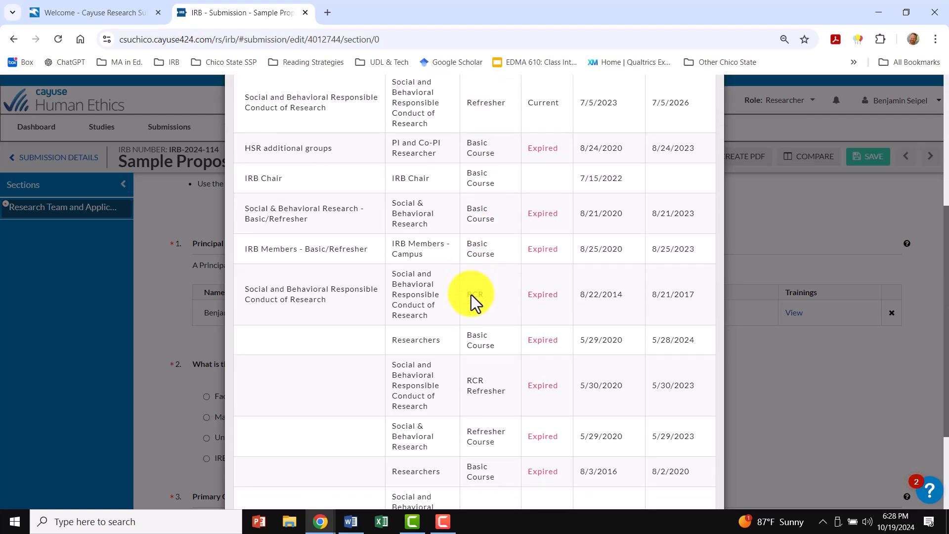
pyautogui.scroll(5, 470, 298)
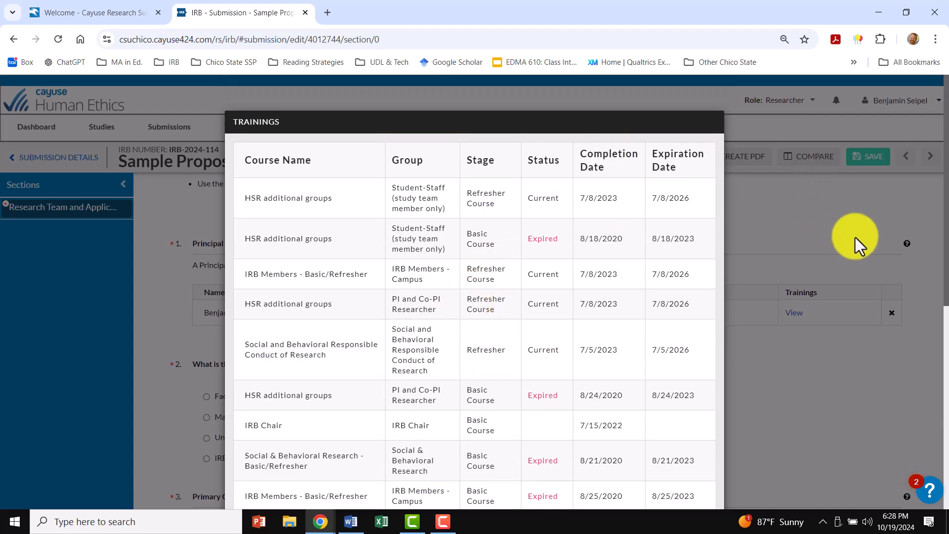
pyautogui.click(799, 238)
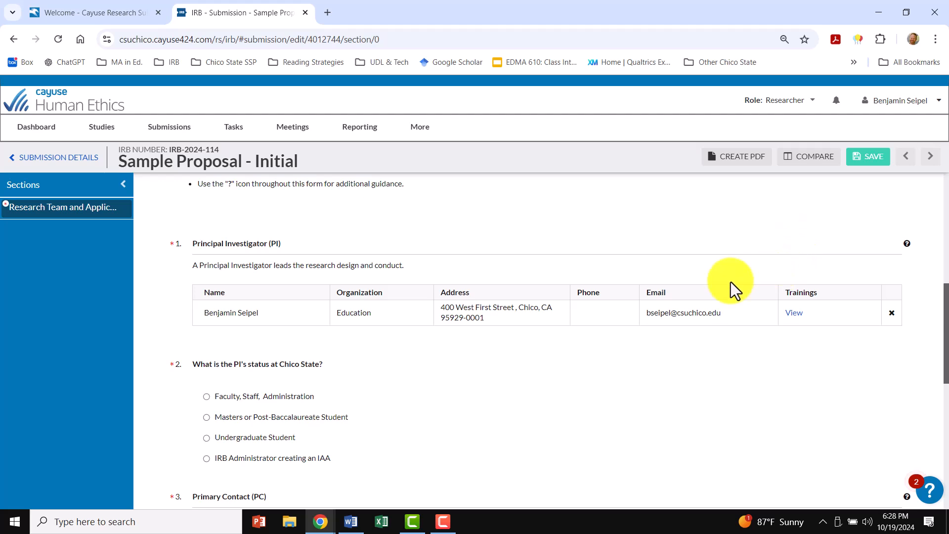
# - Try both answers for additional investigators and completed CITI training, leaving additional investigators at No and CITI training at Yes
pyautogui.scroll(-3, 396, 355)
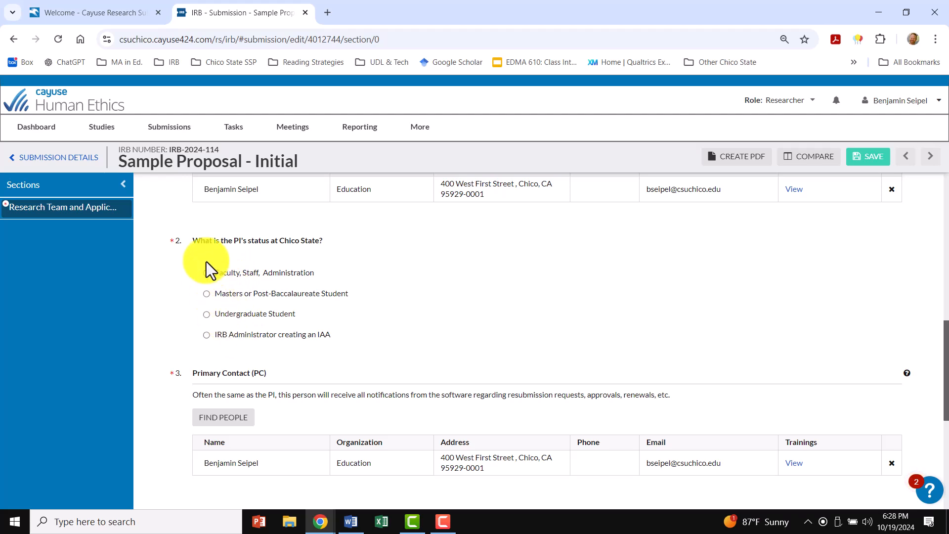
pyautogui.scroll(-4, 389, 276)
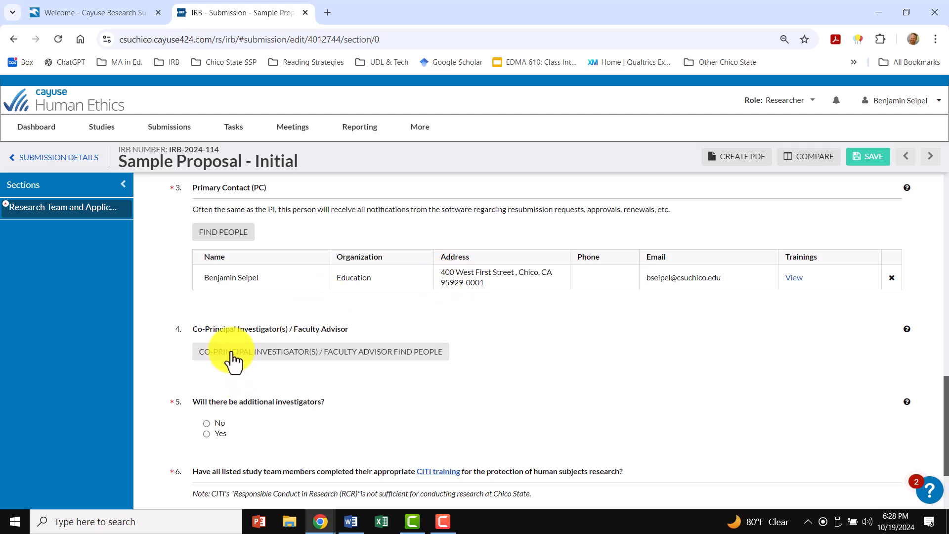
pyautogui.scroll(-1, 233, 360)
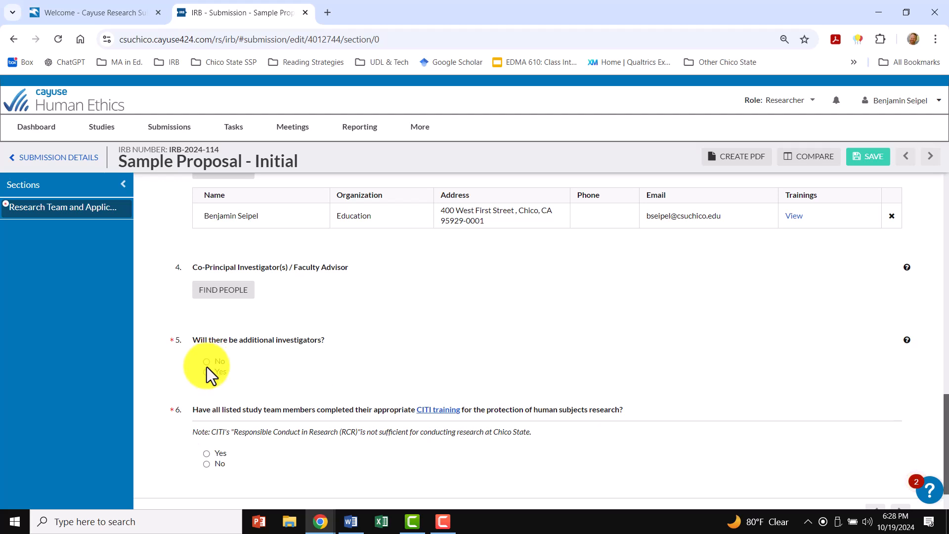
pyautogui.click(206, 372)
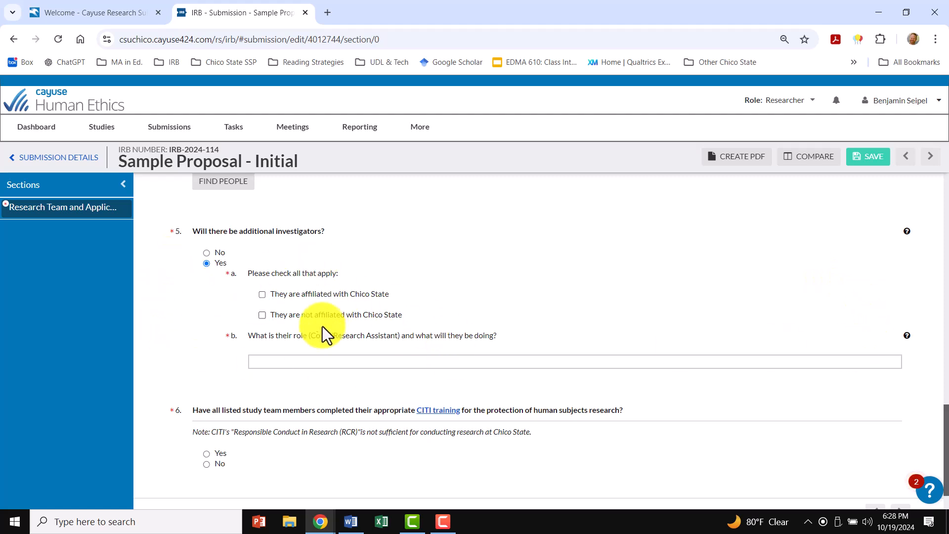
pyautogui.click(207, 252)
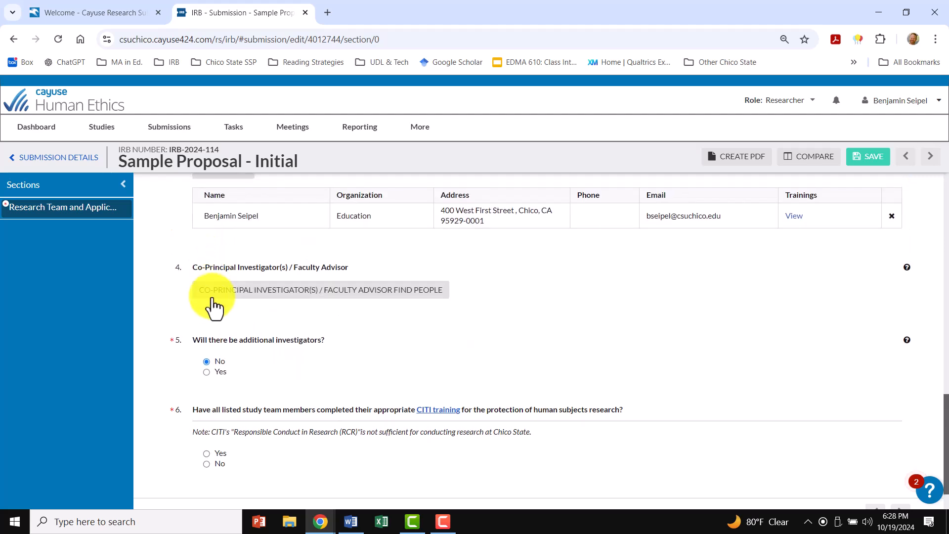
pyautogui.click(207, 372)
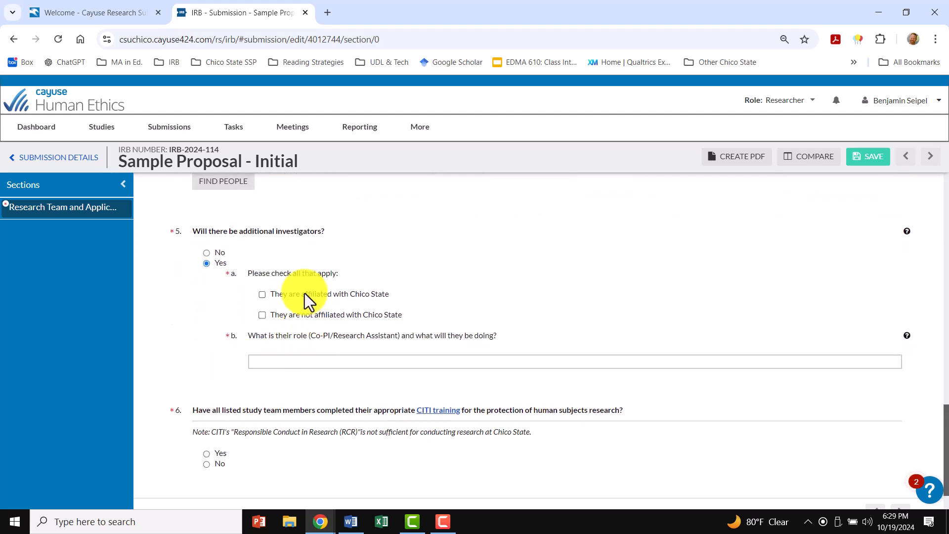
pyautogui.click(207, 253)
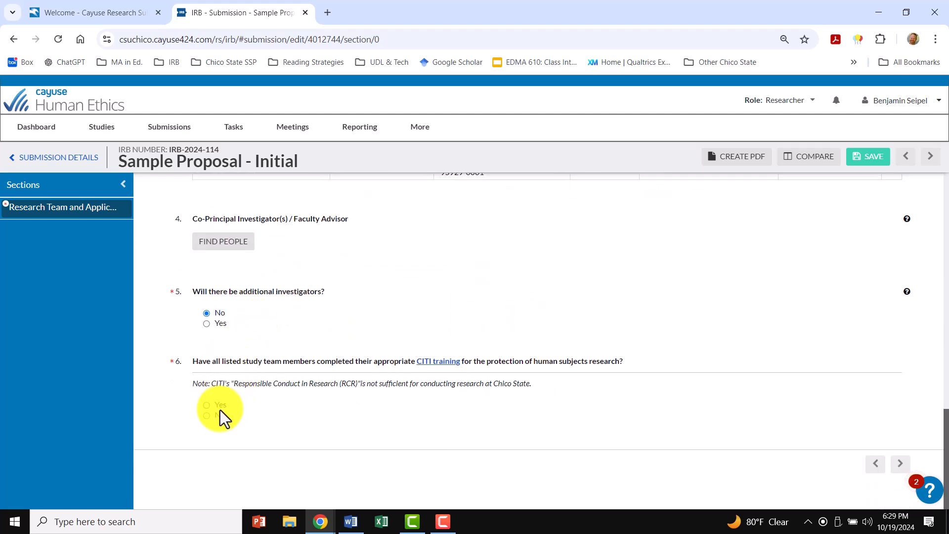
pyautogui.click(207, 415)
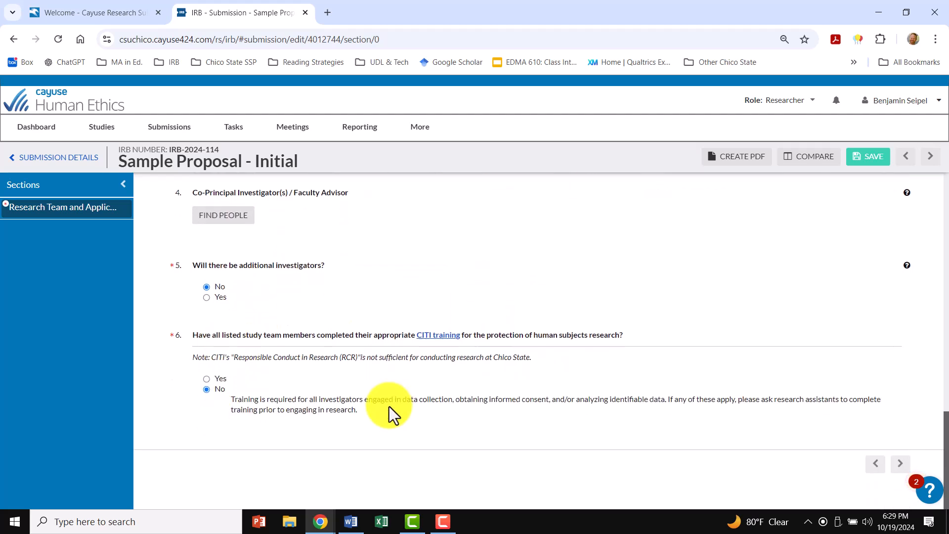
pyautogui.click(207, 379)
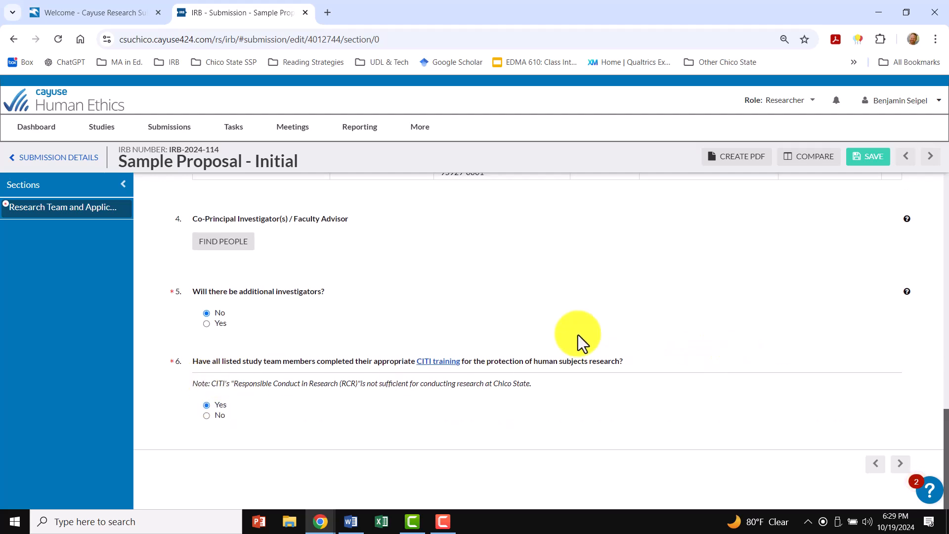
# - Set the PI's status at Chico State to Faculty, Staff, Administration
pyautogui.scroll(4, 396, 320)
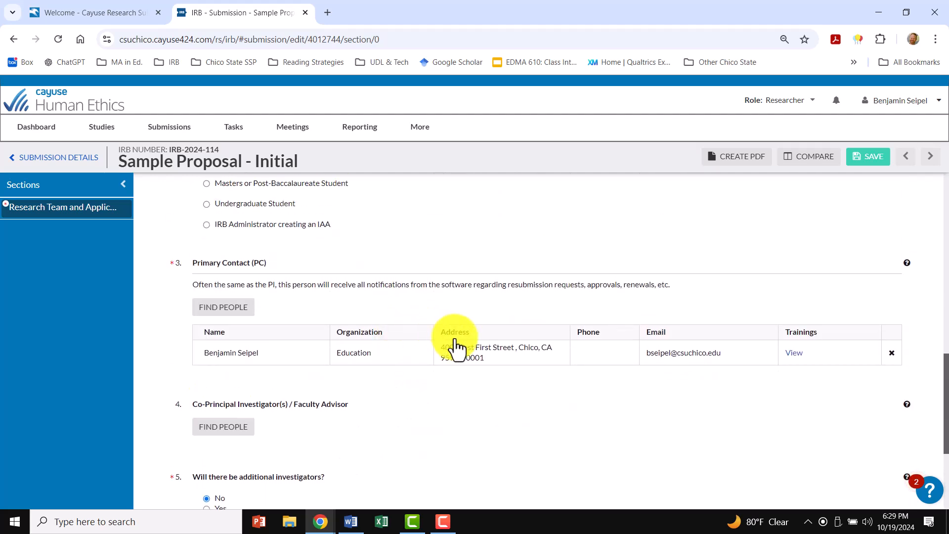
pyautogui.scroll(-3, 648, 335)
pyautogui.scroll(6, 650, 333)
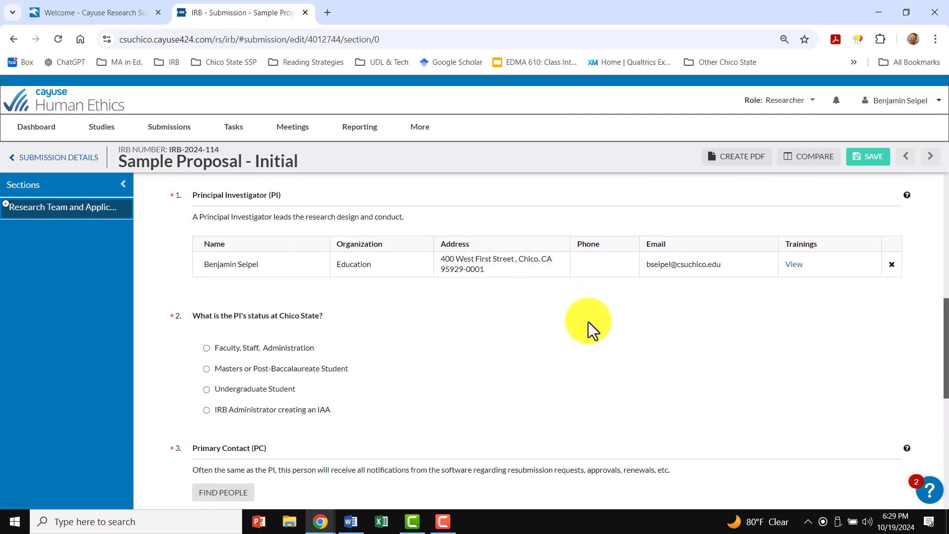
pyautogui.scroll(1, 288, 296)
pyautogui.scroll(1, 287, 295)
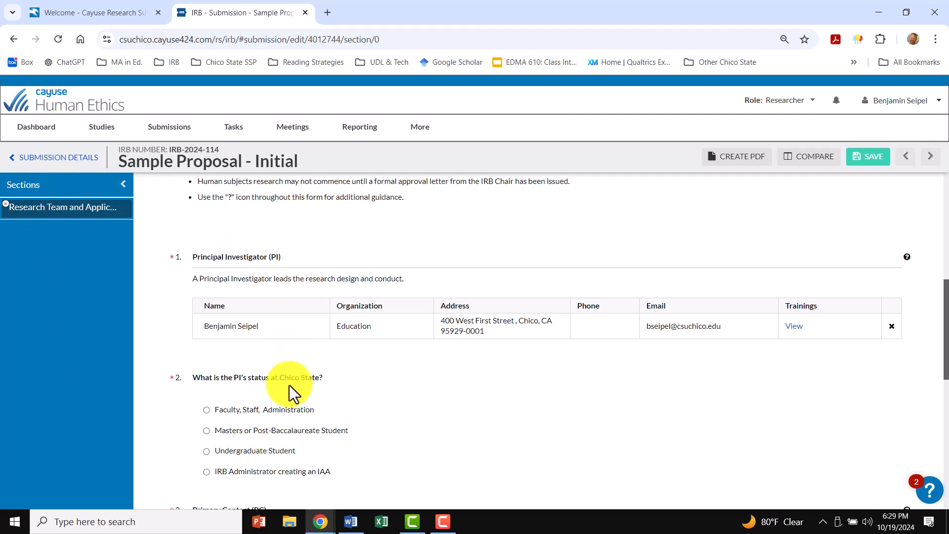
pyautogui.scroll(-2, 289, 382)
pyautogui.click(208, 288)
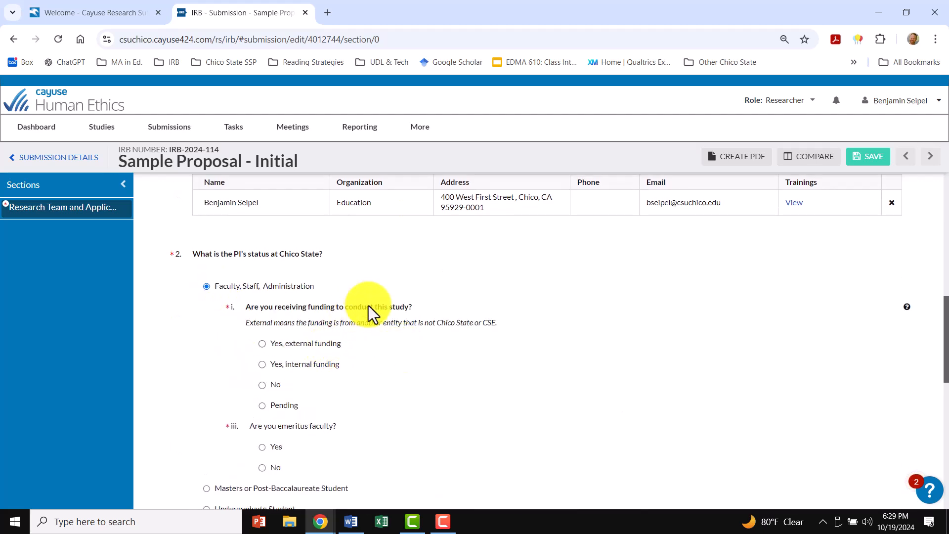
# - Answer No to receiving study funding and choose the intent to develop or contribute to generalizable knowledge as most applicable
pyautogui.scroll(-2, 381, 319)
pyautogui.scroll(-1, 262, 286)
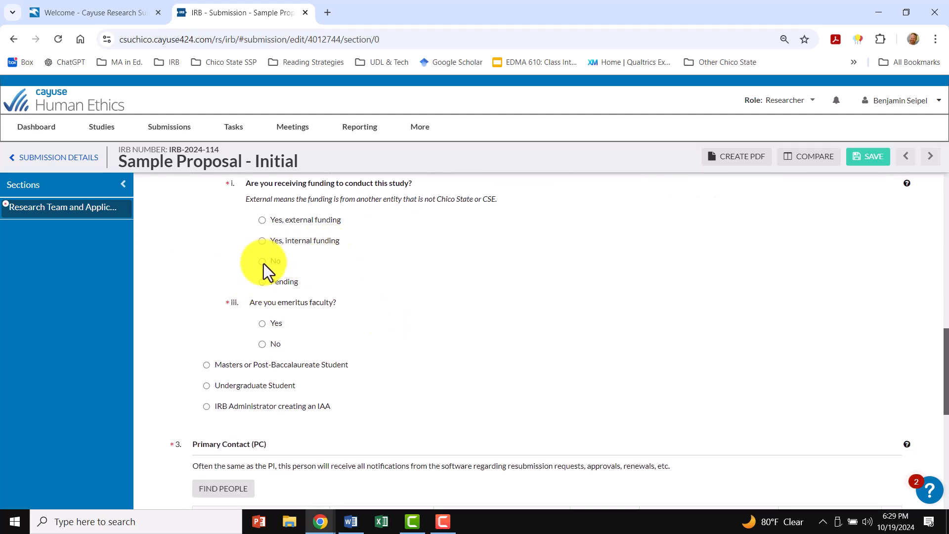
pyautogui.click(262, 262)
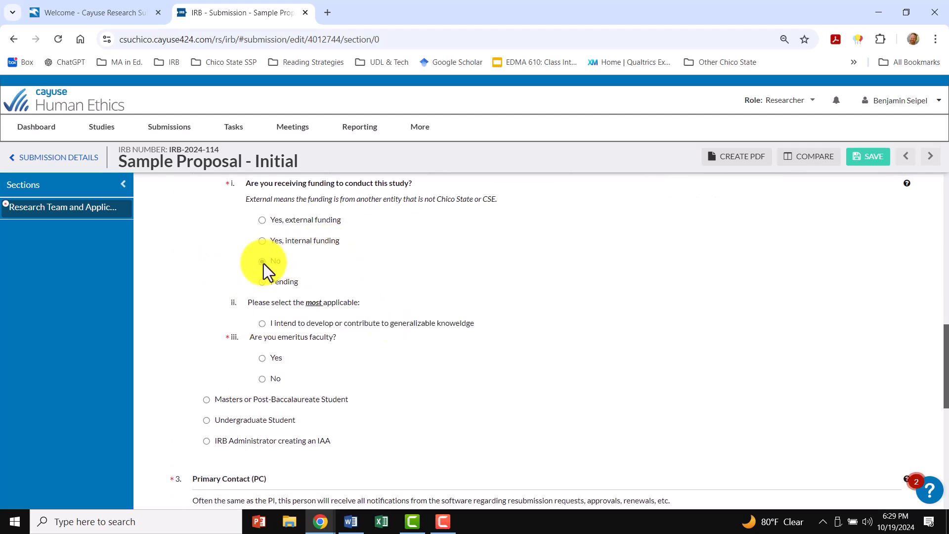
pyautogui.click(263, 324)
# - Answer No to the question about being emeritus faculty
pyautogui.scroll(-3, 352, 378)
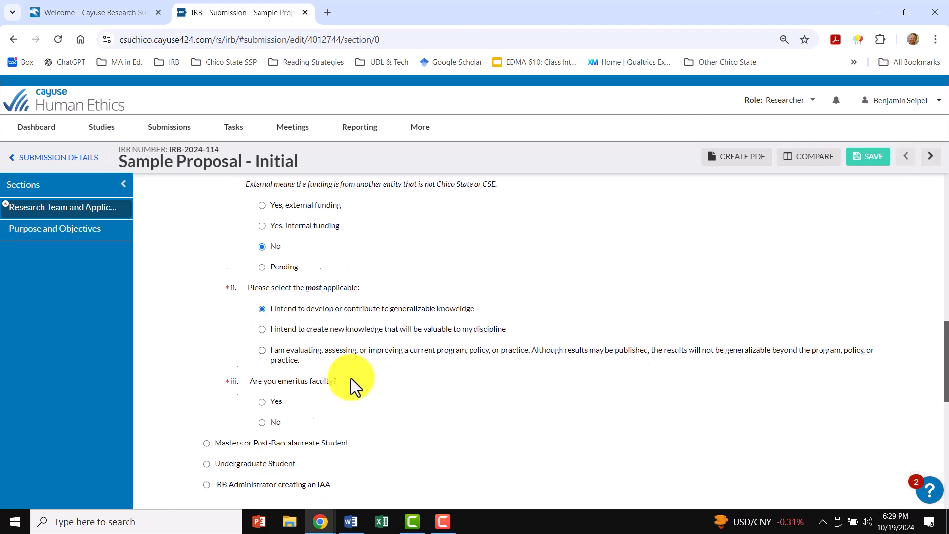
pyautogui.scroll(-2, 302, 378)
pyautogui.click(261, 252)
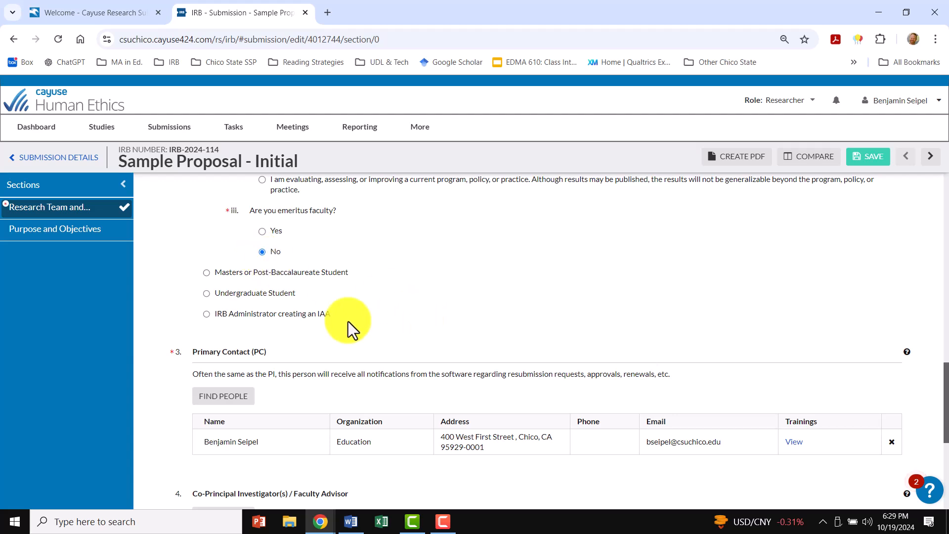
# - Save the research team section and open the Purpose and Objectives section
pyautogui.scroll(-5, 460, 278)
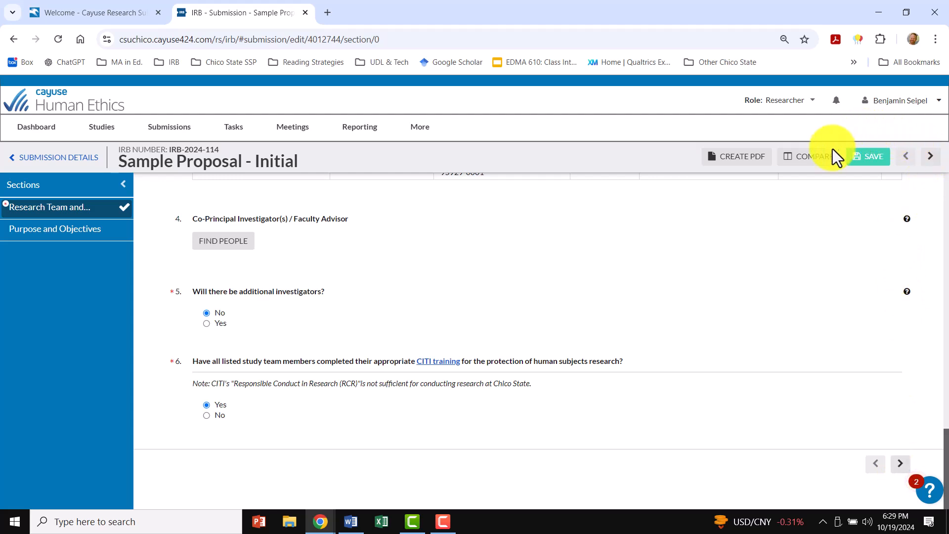
pyautogui.click(876, 159)
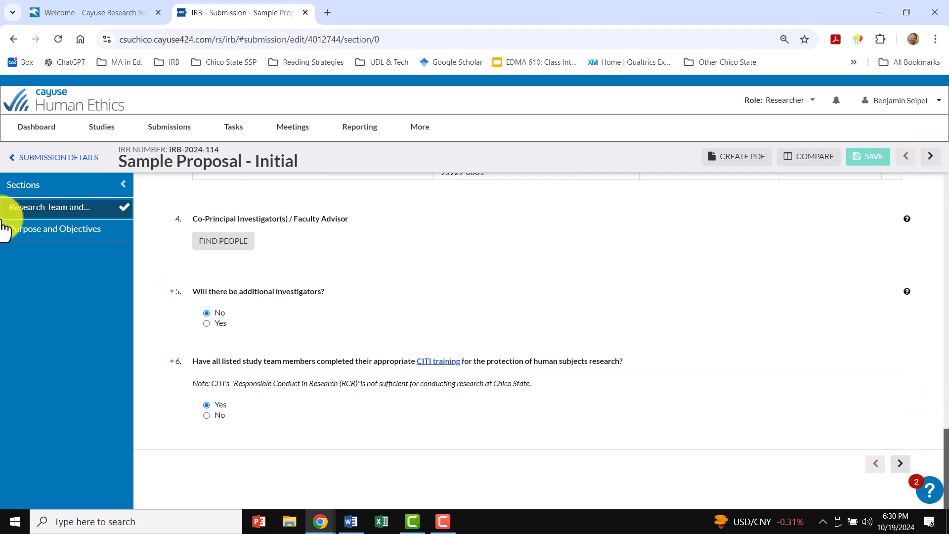
pyautogui.click(38, 236)
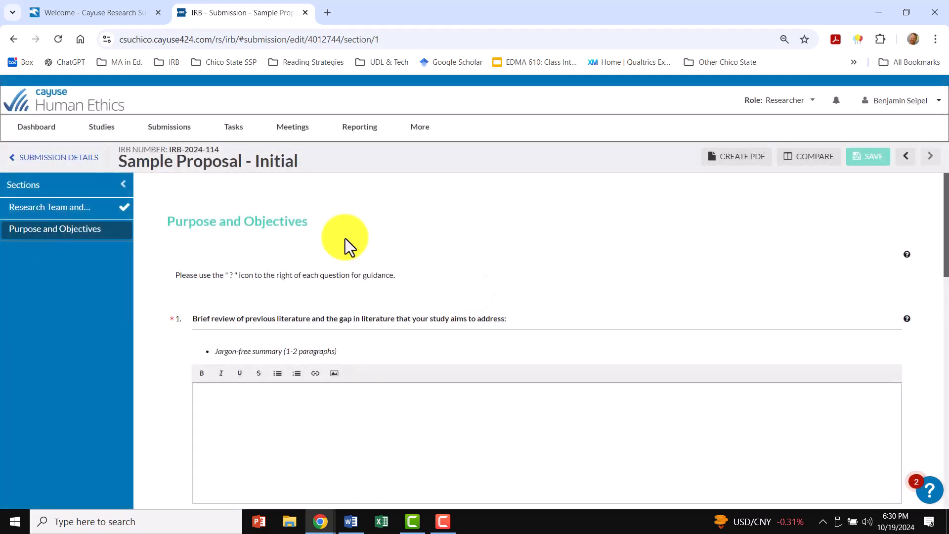
# - Review the five Purpose and Objectives questions, from the literature review to prospective or secondary research
pyautogui.scroll(-2, 197, 271)
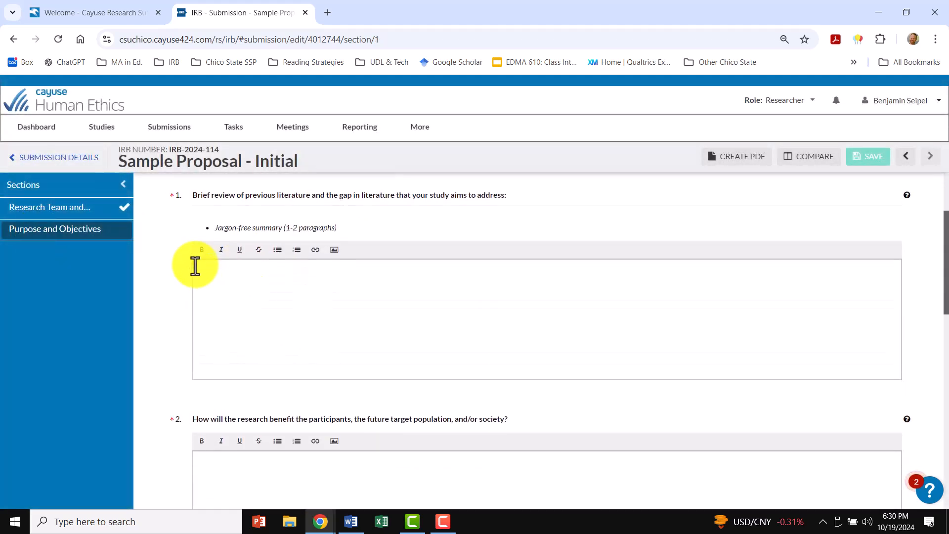
pyautogui.scroll(-7, 183, 396)
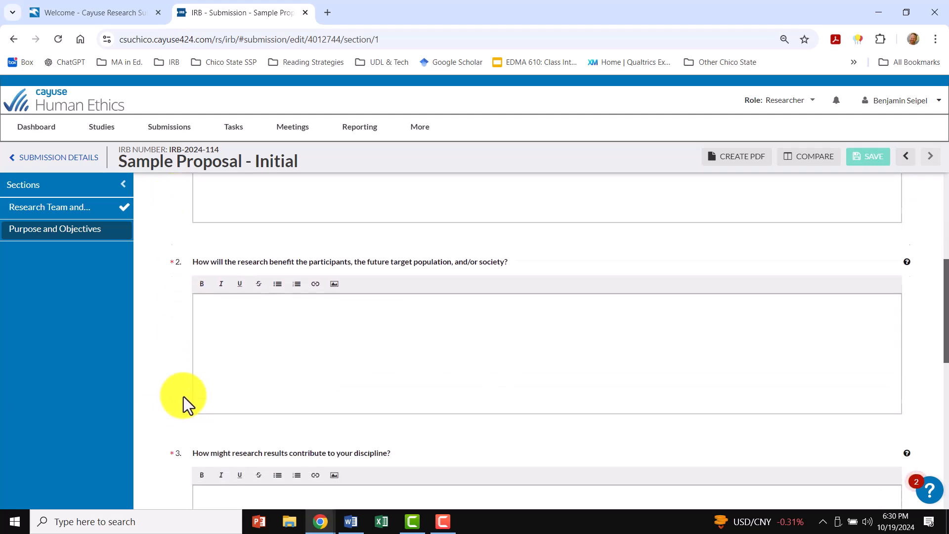
pyautogui.scroll(-5, 182, 396)
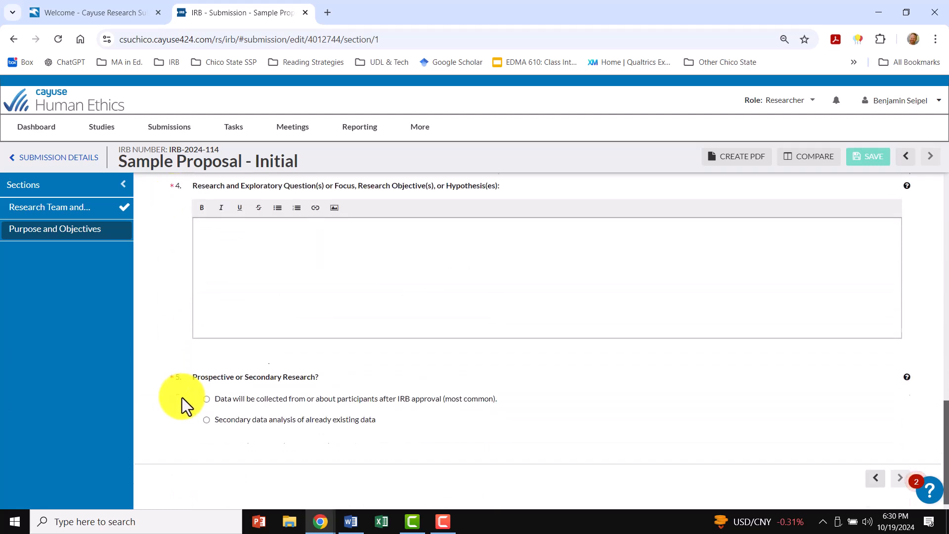
pyautogui.scroll(15, 182, 397)
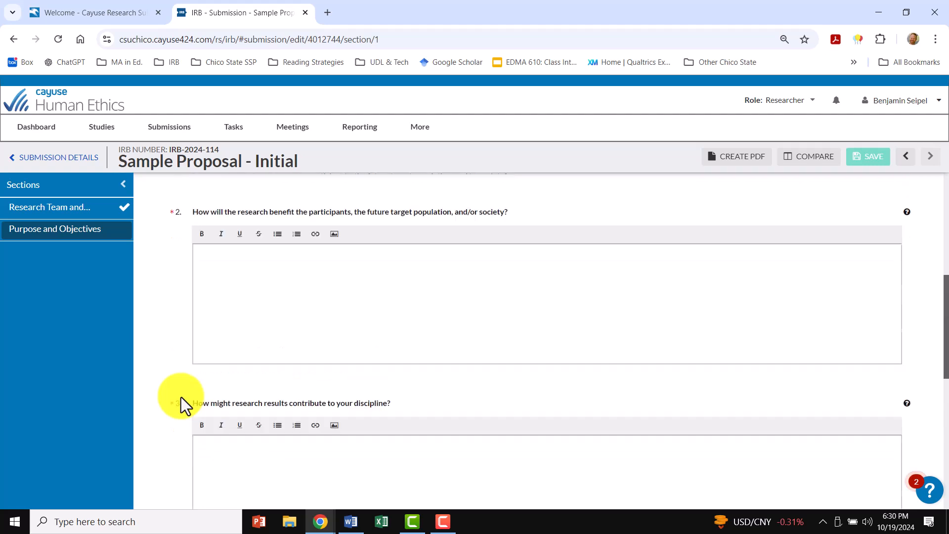
pyautogui.moveTo(170, 305); pyautogui.dragTo(175, 304)
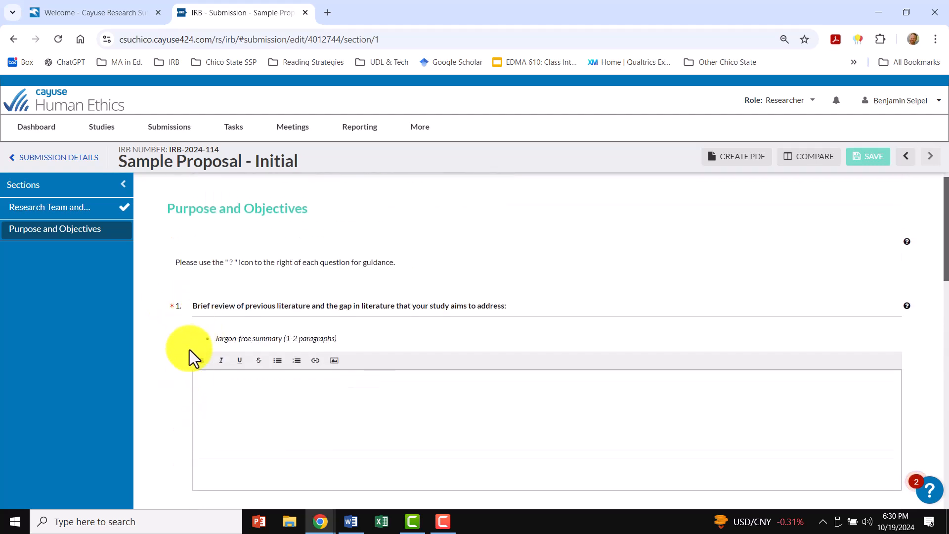
pyautogui.scroll(-1, 252, 292)
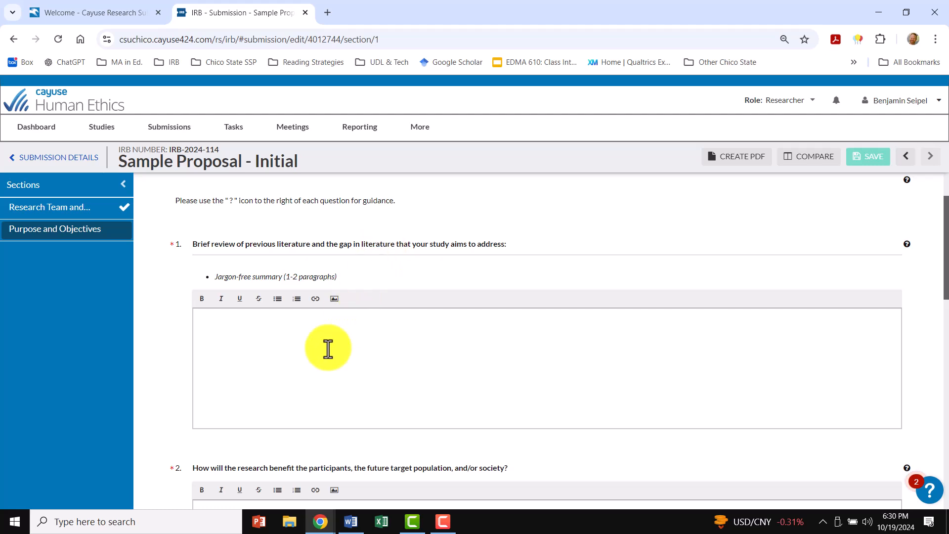
pyautogui.scroll(-4, 329, 346)
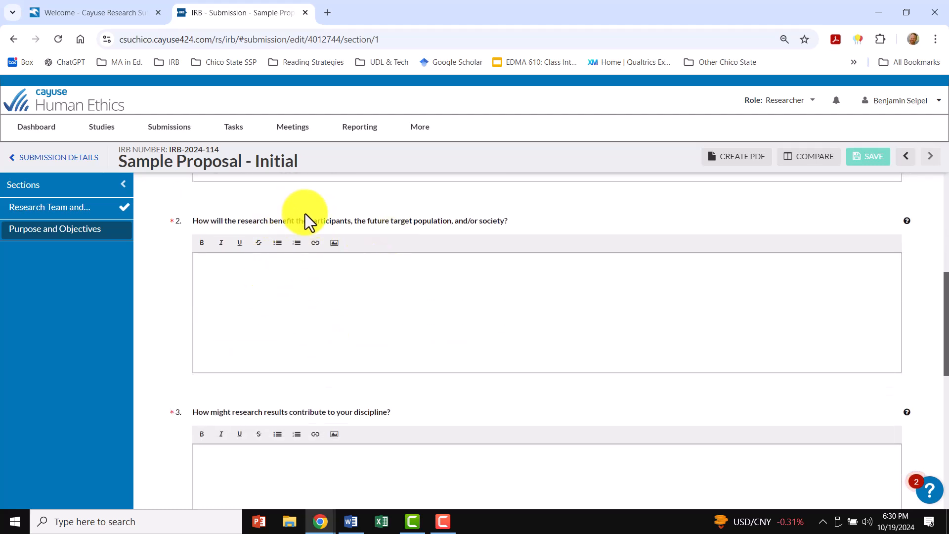
pyautogui.scroll(-3, 384, 296)
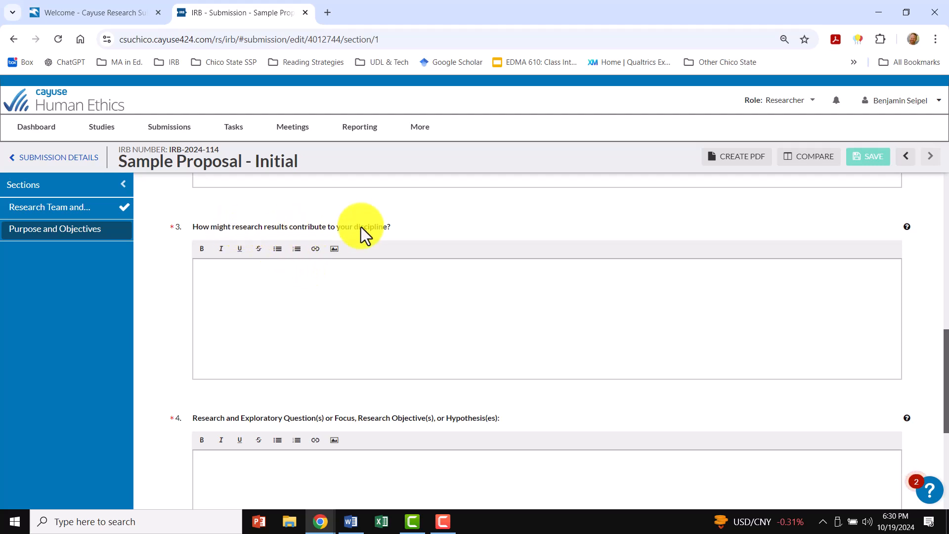
pyautogui.scroll(-2, 339, 349)
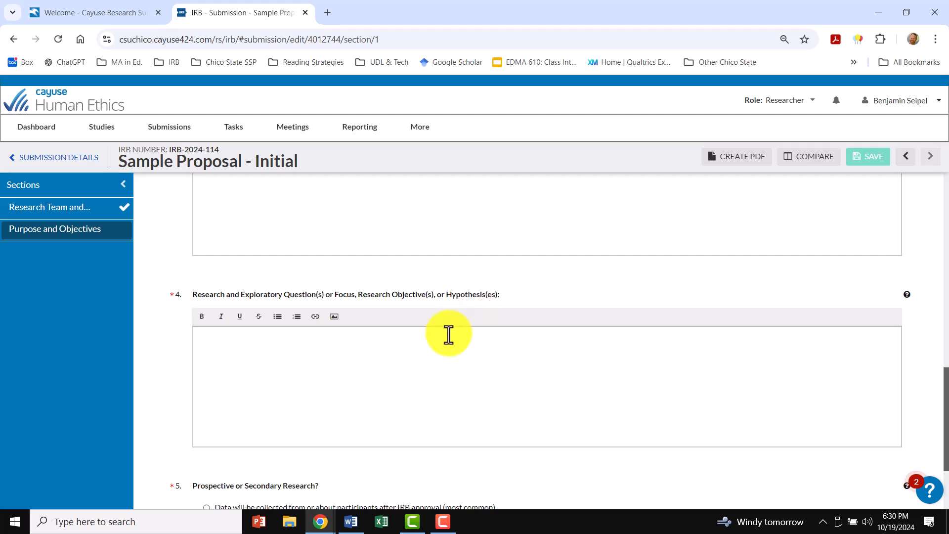
pyautogui.scroll(-2, 445, 336)
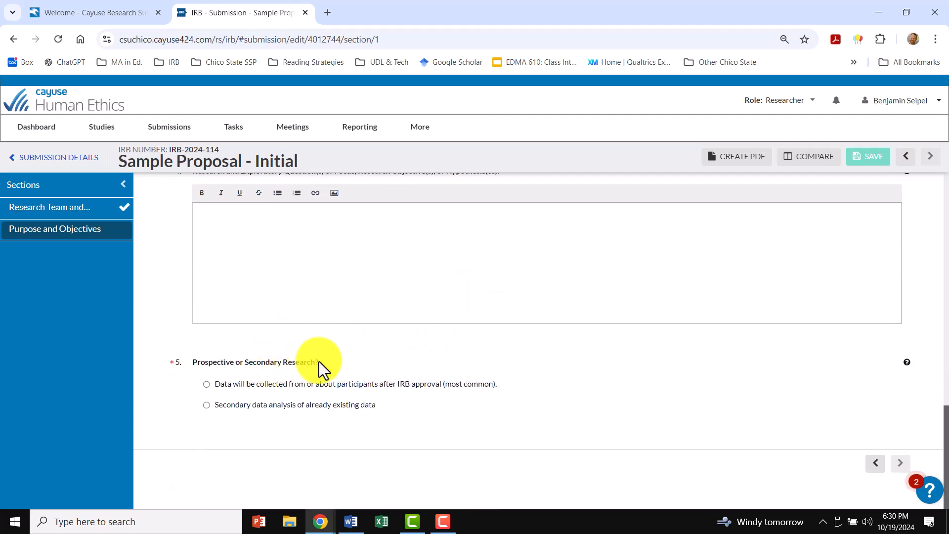
pyautogui.scroll(1, 378, 304)
pyautogui.scroll(10, 378, 303)
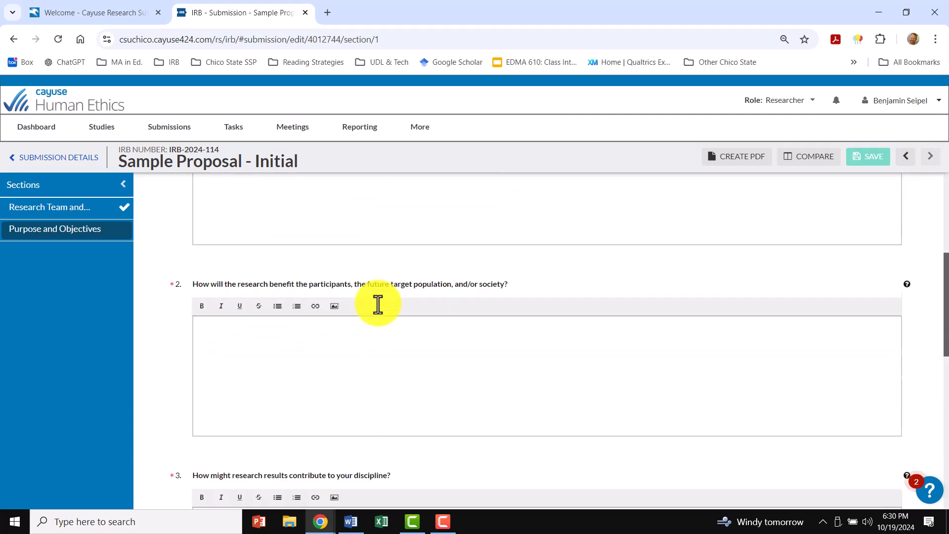
# - Enter the placeholder text "Ipsem Lorem" as the brief review of previous literature
pyautogui.click(223, 426)
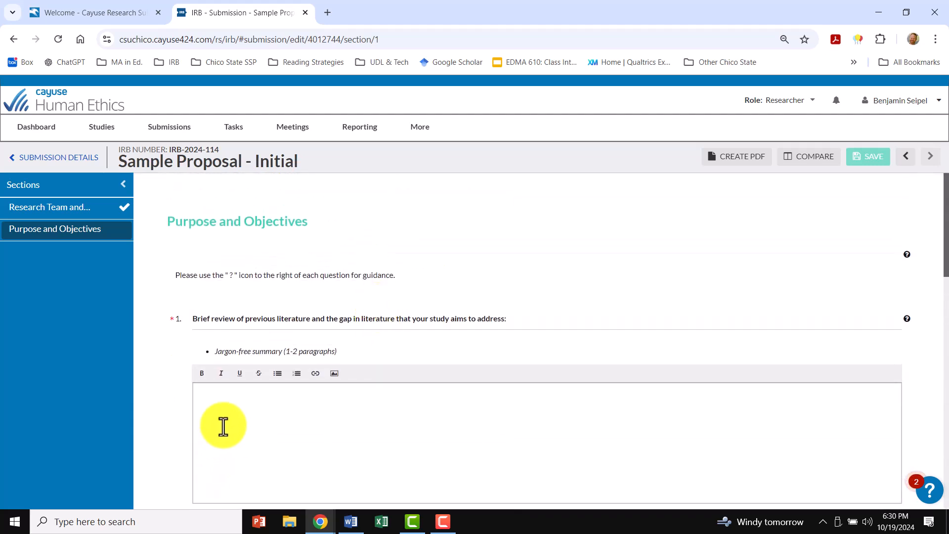
pyautogui.write('Ipsem Lorem')
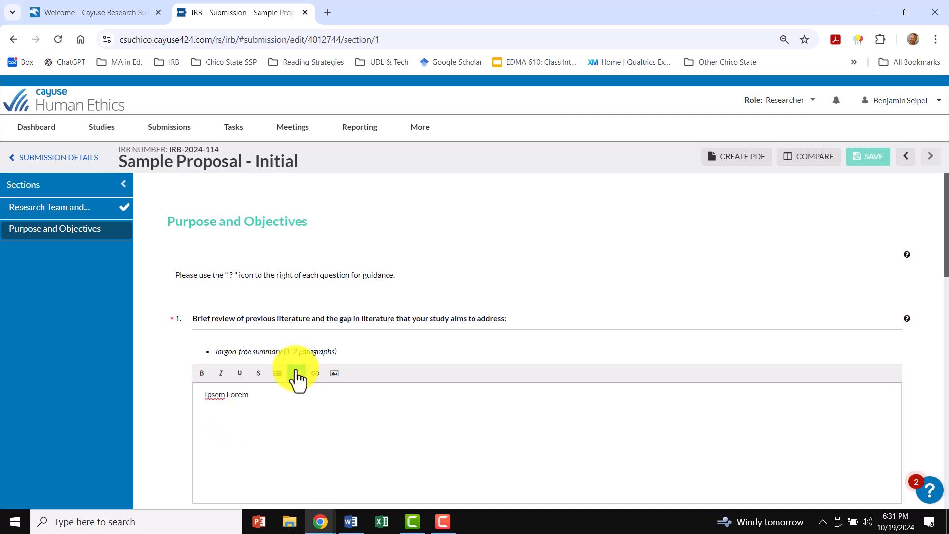
pyautogui.rightClick(212, 395)
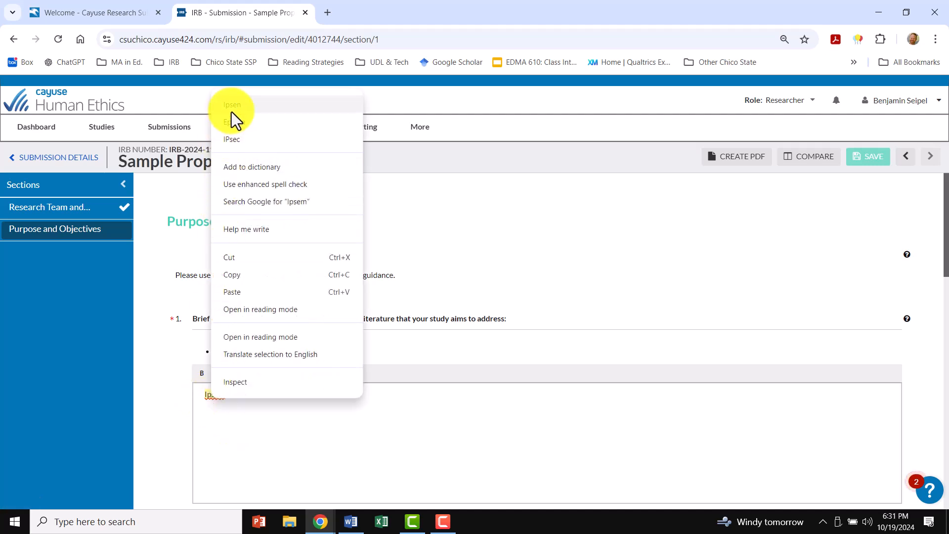
pyautogui.click(417, 400)
pyautogui.write('em')
# - Copy the "Ipsem Lorem" placeholder into the answers on research benefits, contribution to the discipline, and research questions or hypotheses
pyautogui.moveTo(190, 390); pyautogui.dragTo(335, 398)
pyautogui.hotkey('ctrl', 'c')
pyautogui.scroll(-3, 316, 403)
pyautogui.click(247, 416)
pyautogui.hotkey('ctrl', 'v')
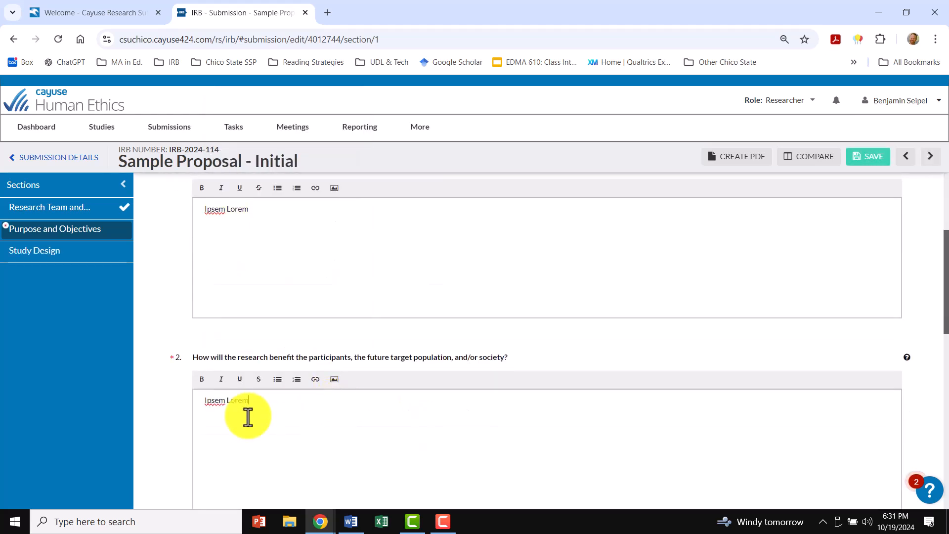
pyautogui.scroll(-2, 248, 417)
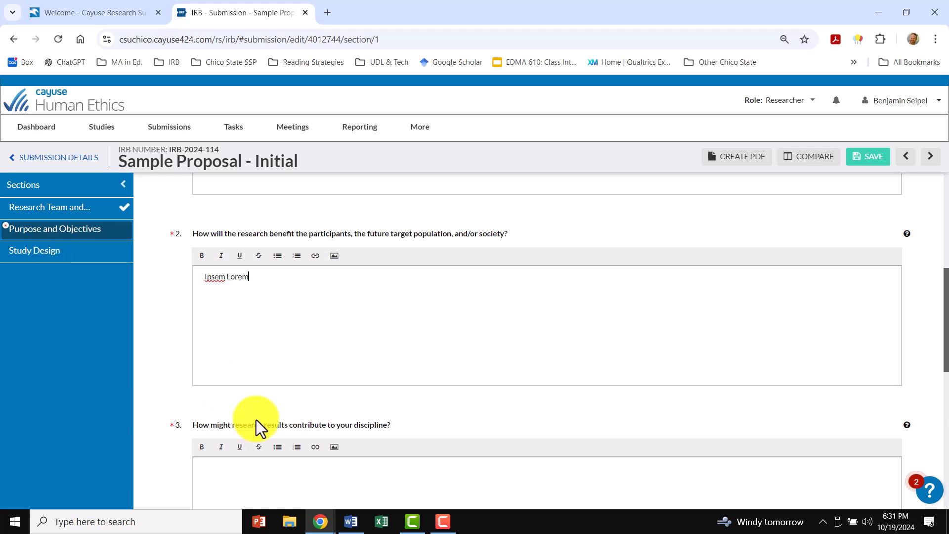
pyautogui.click(235, 470)
pyautogui.hotkey('ctrl', 'v')
pyautogui.scroll(-4, 238, 466)
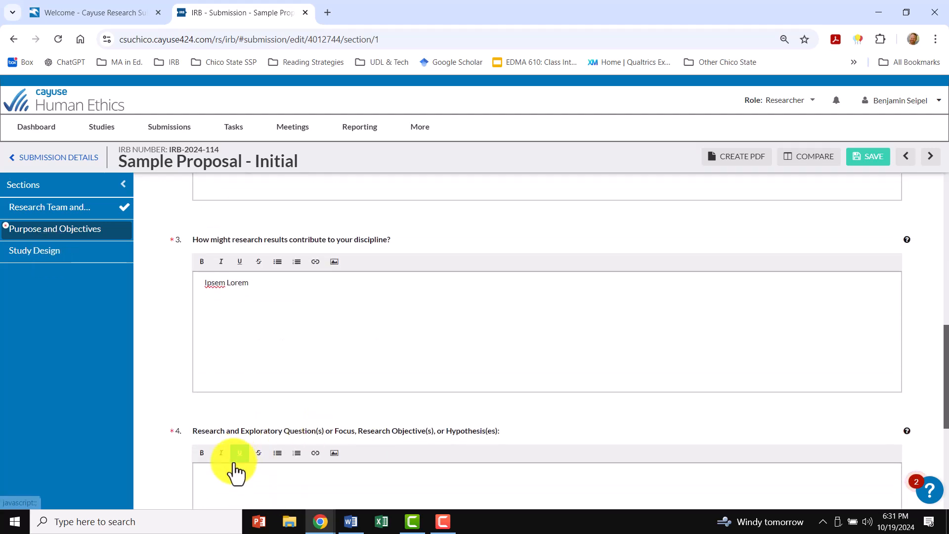
pyautogui.click(227, 479)
pyautogui.hotkey('ctrl', 'v')
# - Choose data collection from or about participants after IRB approval for question 5 and save the section
pyautogui.scroll(-5, 240, 476)
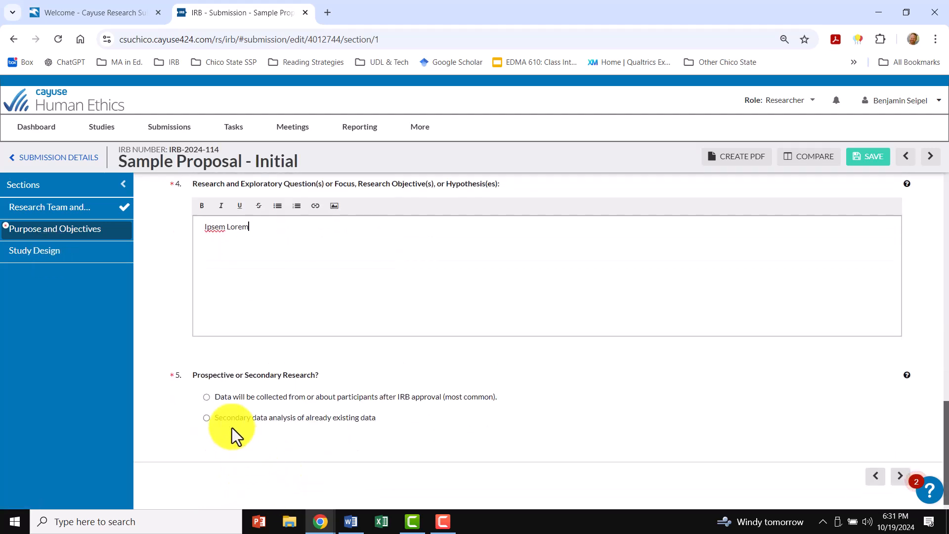
pyautogui.click(203, 400)
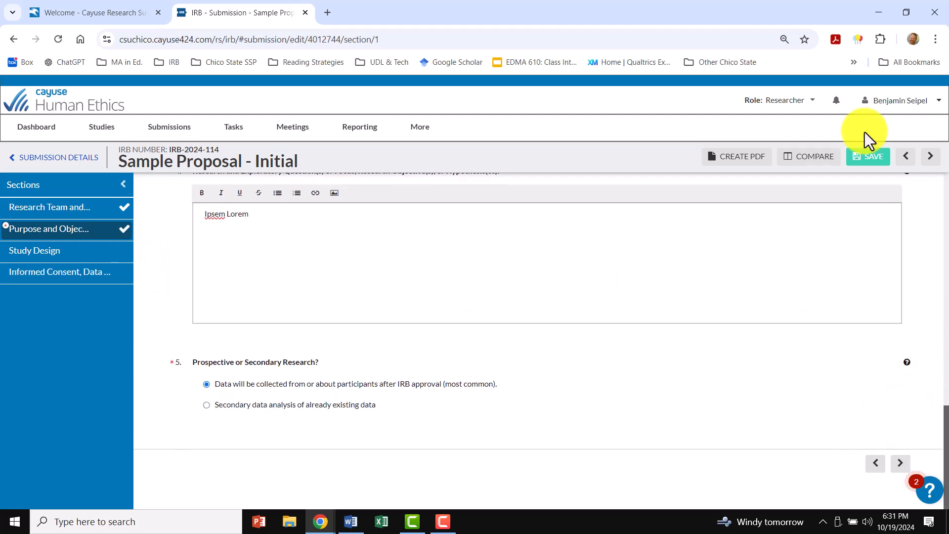
pyautogui.click(880, 159)
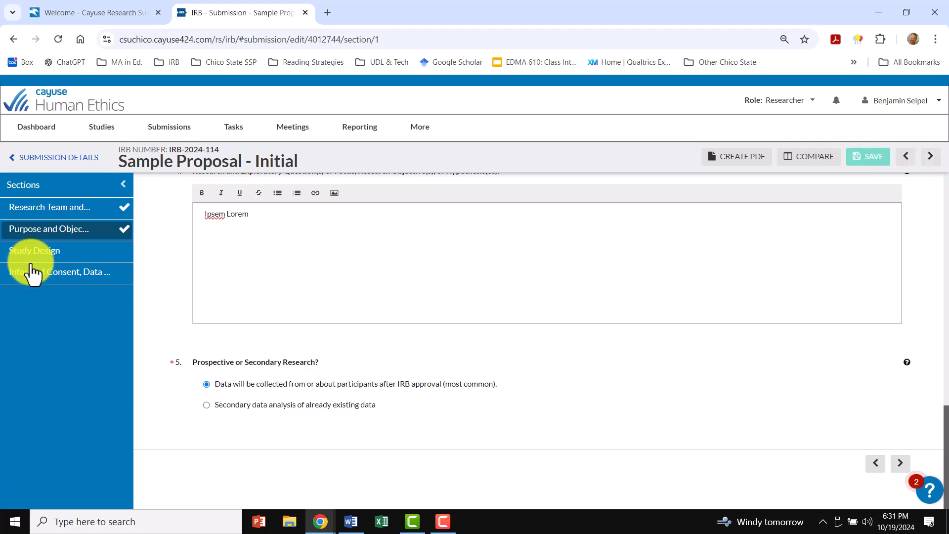
# - Open the Study Design section and review its questions on collection types, design, logistics, participation criteria and populations with additional protections
pyautogui.click(929, 161)
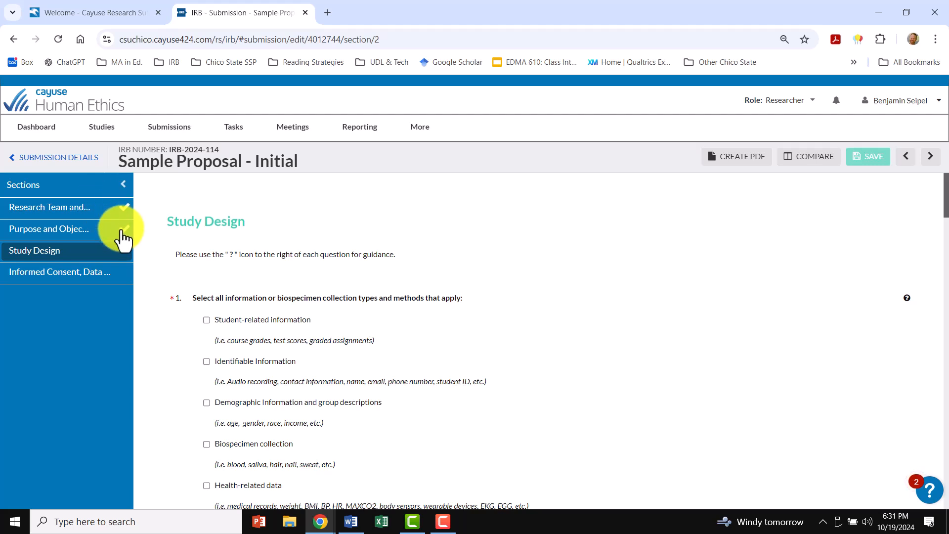
pyautogui.scroll(-2, 490, 357)
pyautogui.scroll(2, 490, 357)
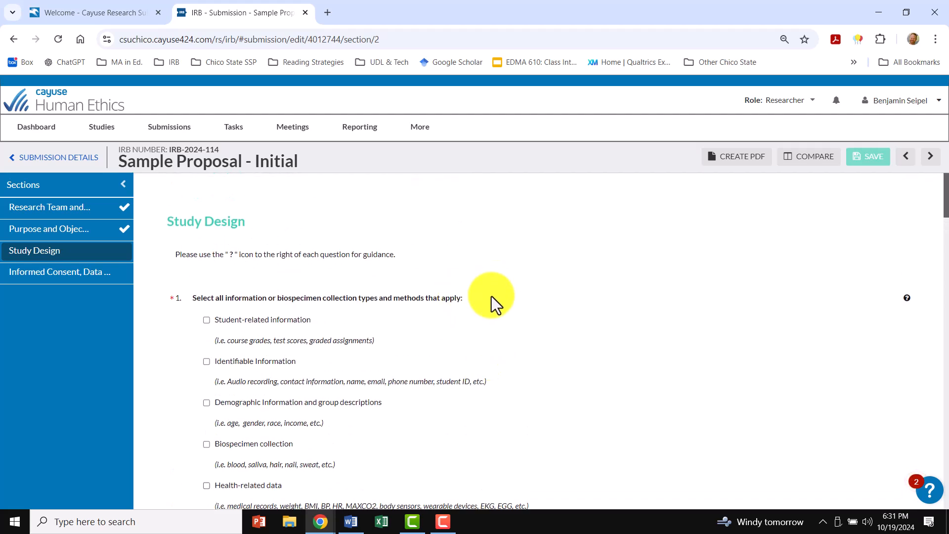
pyautogui.scroll(-1, 490, 297)
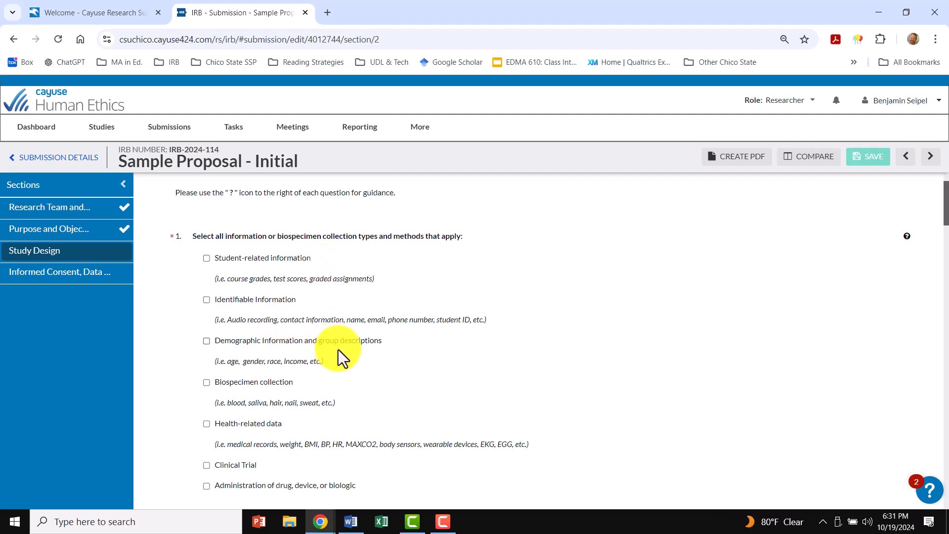
pyautogui.scroll(-1, 316, 348)
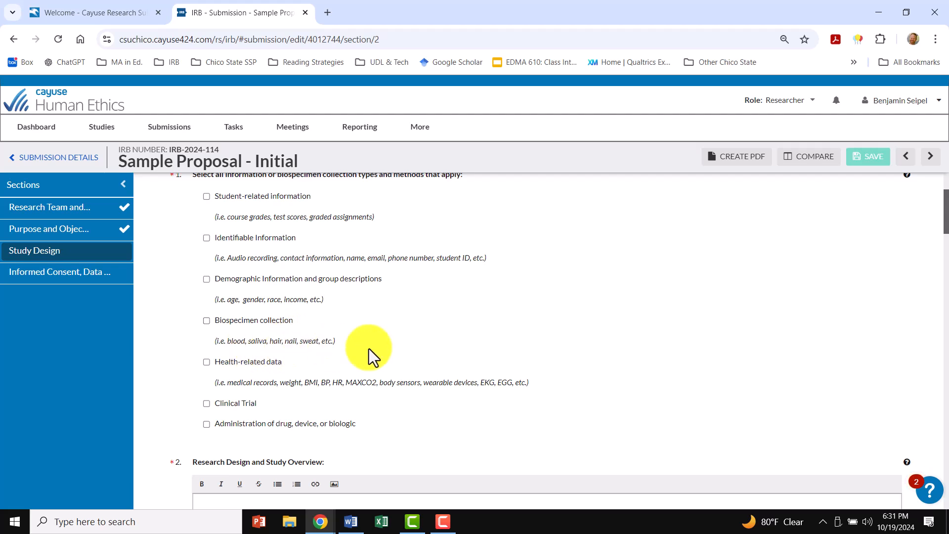
pyautogui.scroll(-3, 369, 348)
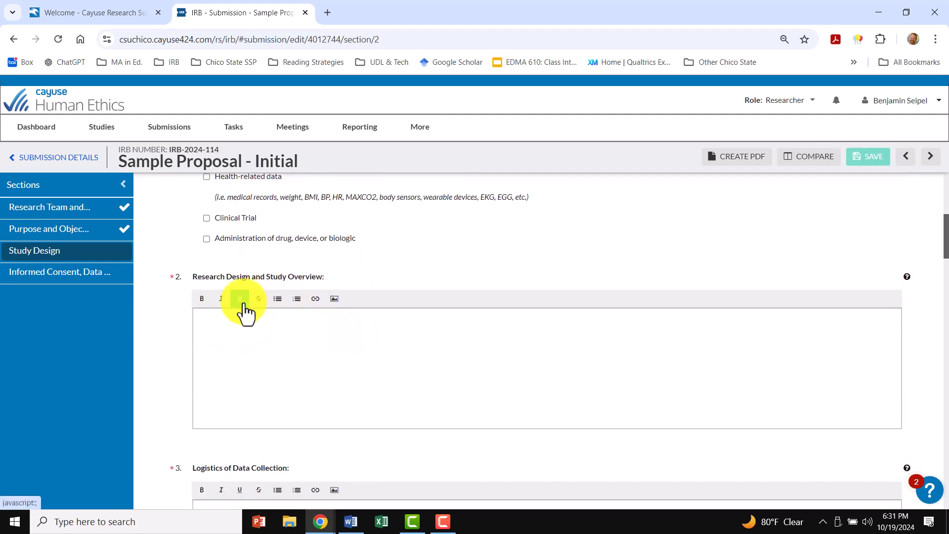
pyautogui.scroll(-1, 280, 326)
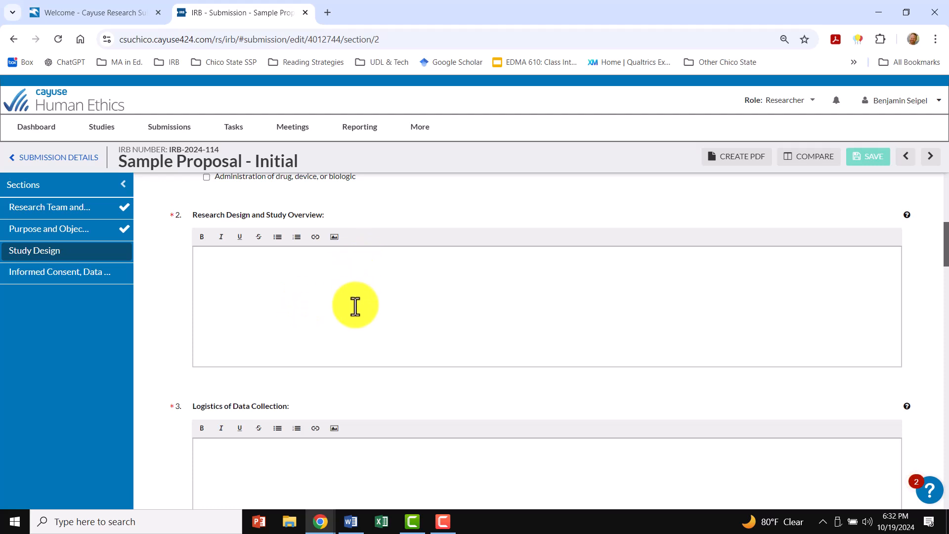
pyautogui.scroll(-2, 327, 376)
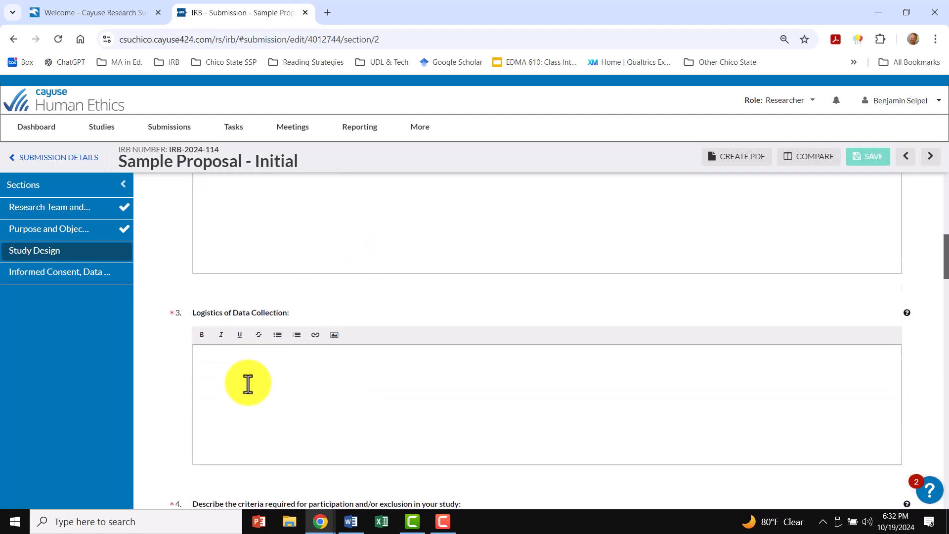
pyautogui.scroll(-2, 284, 368)
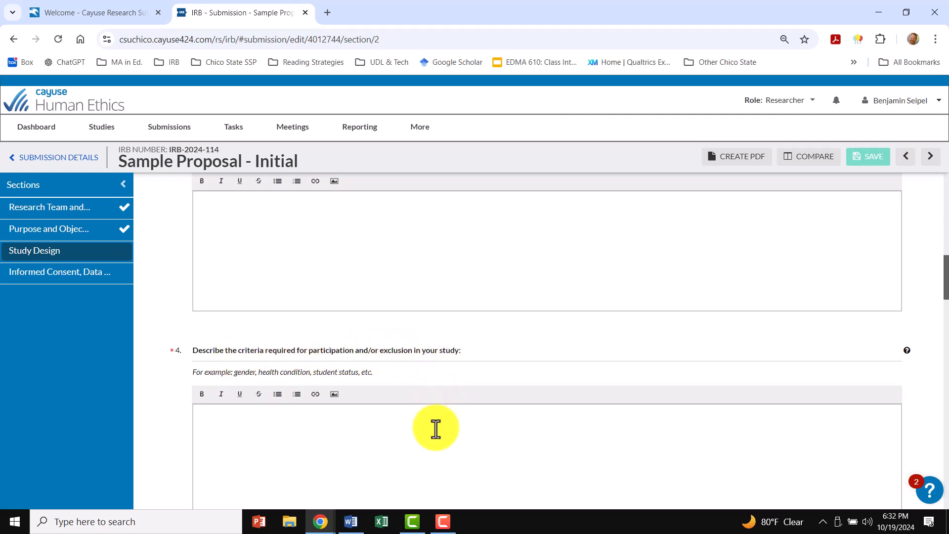
pyautogui.scroll(-2, 434, 418)
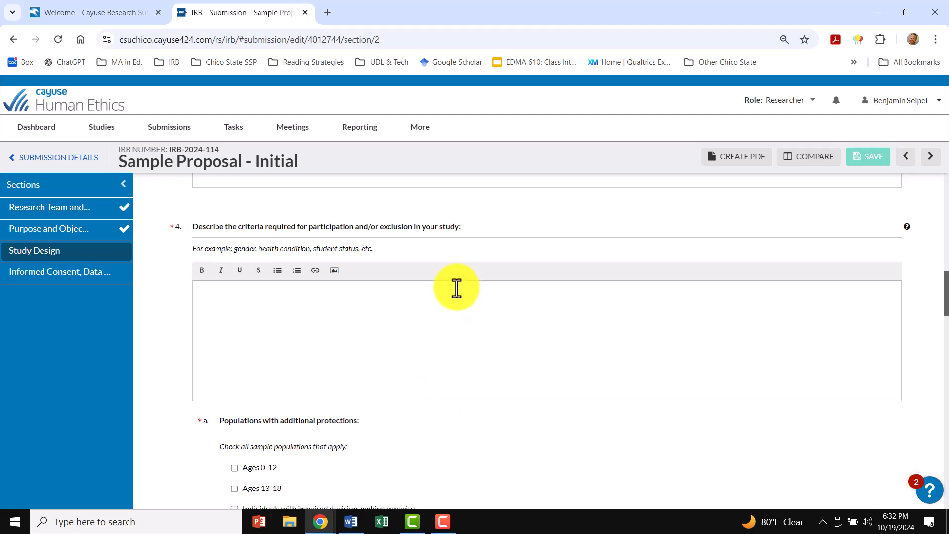
pyautogui.scroll(-2, 342, 362)
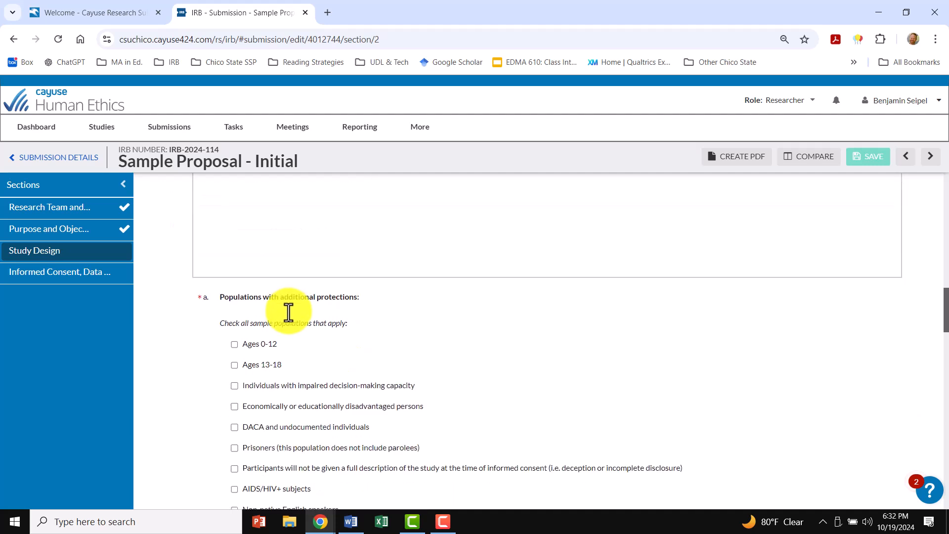
pyautogui.scroll(-1, 260, 365)
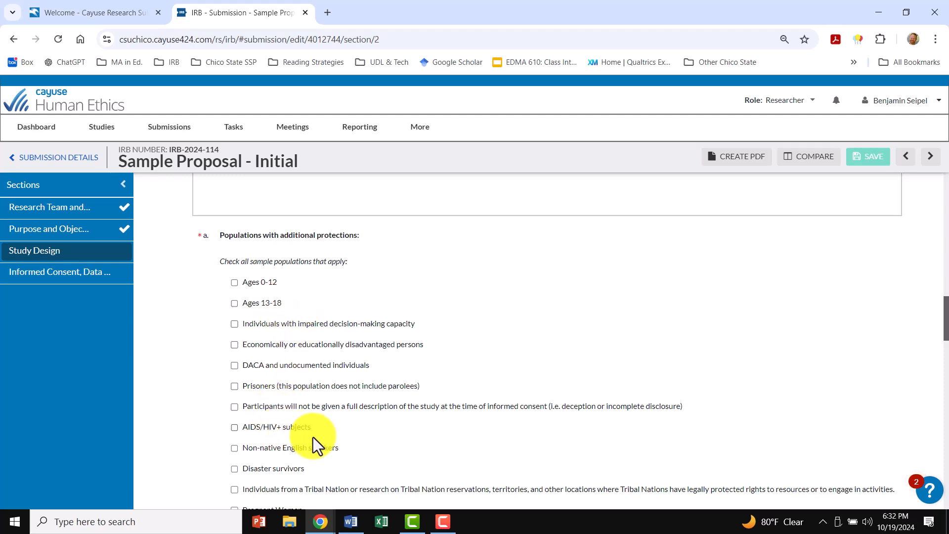
pyautogui.scroll(-3, 322, 435)
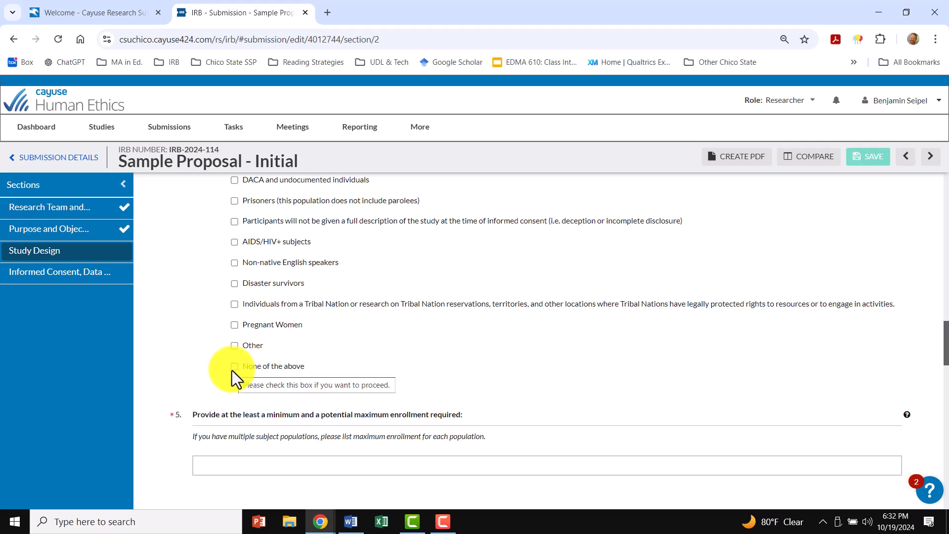
# - Review the Study Design questions on enrollment numbers, participants' time commitment, recruitment and incentives or compensation
pyautogui.scroll(-2, 236, 369)
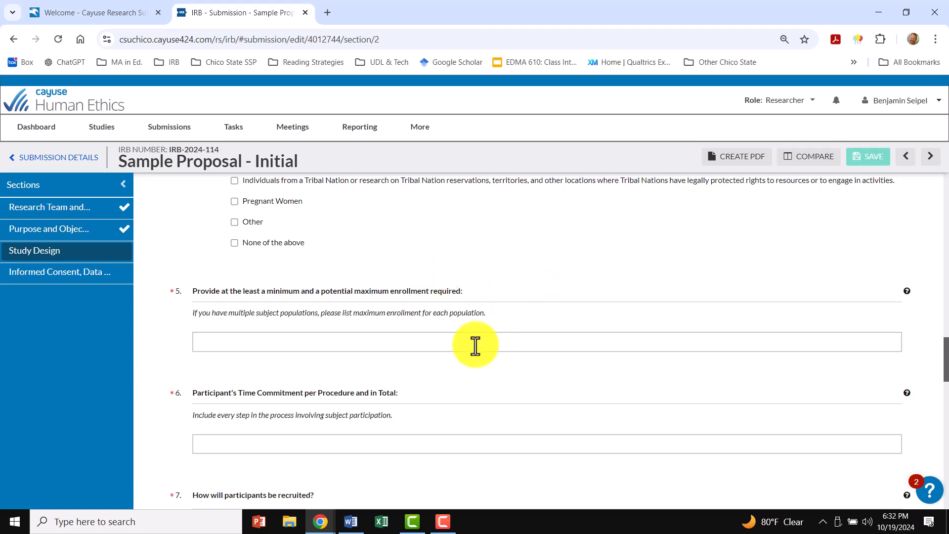
pyautogui.scroll(-1, 350, 347)
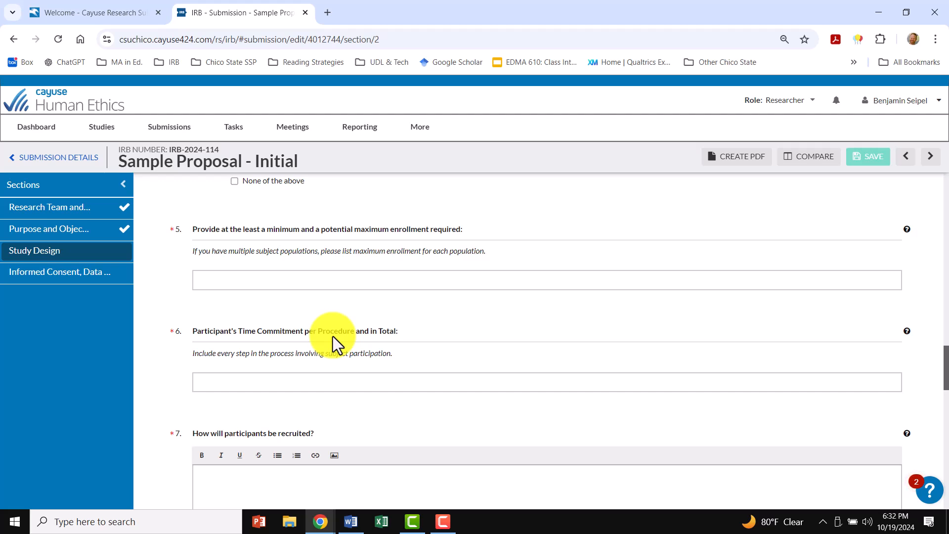
pyautogui.scroll(-2, 445, 377)
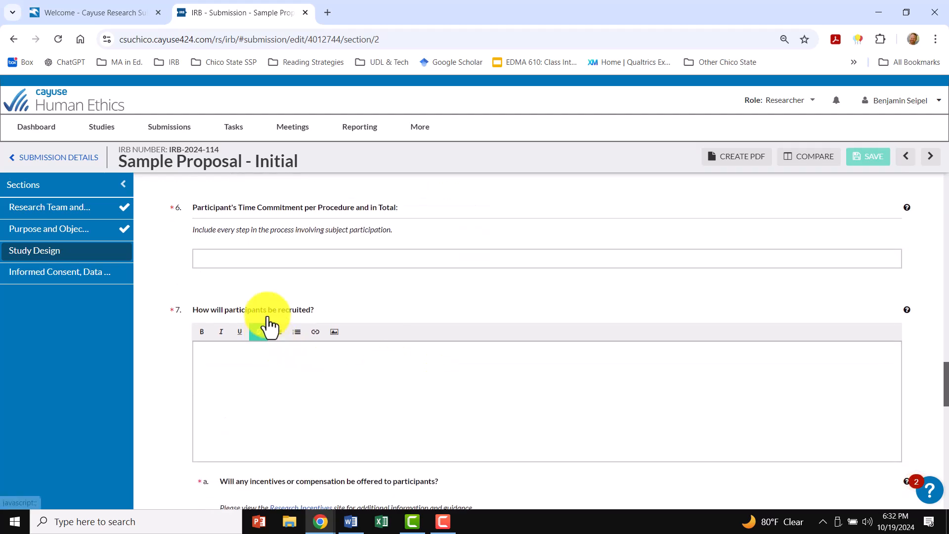
pyautogui.scroll(-1, 316, 391)
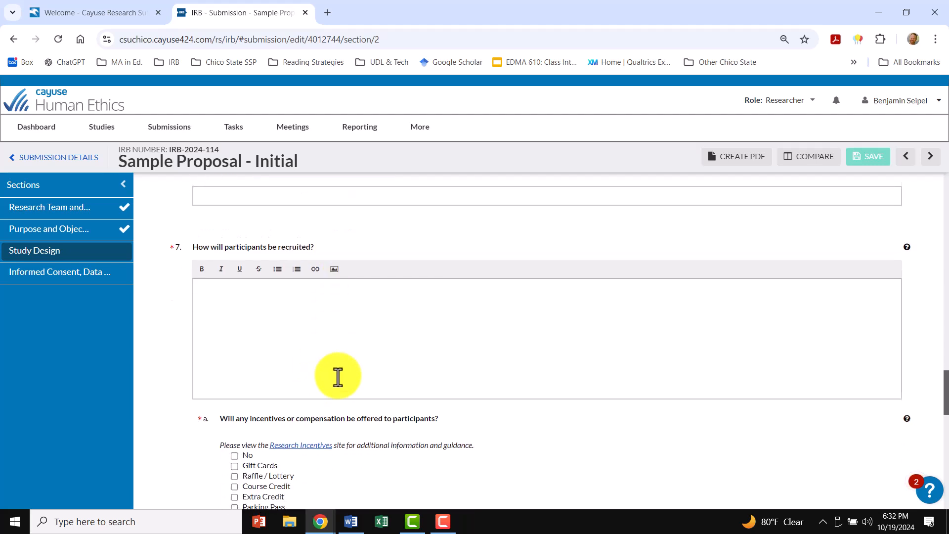
pyautogui.scroll(-2, 337, 377)
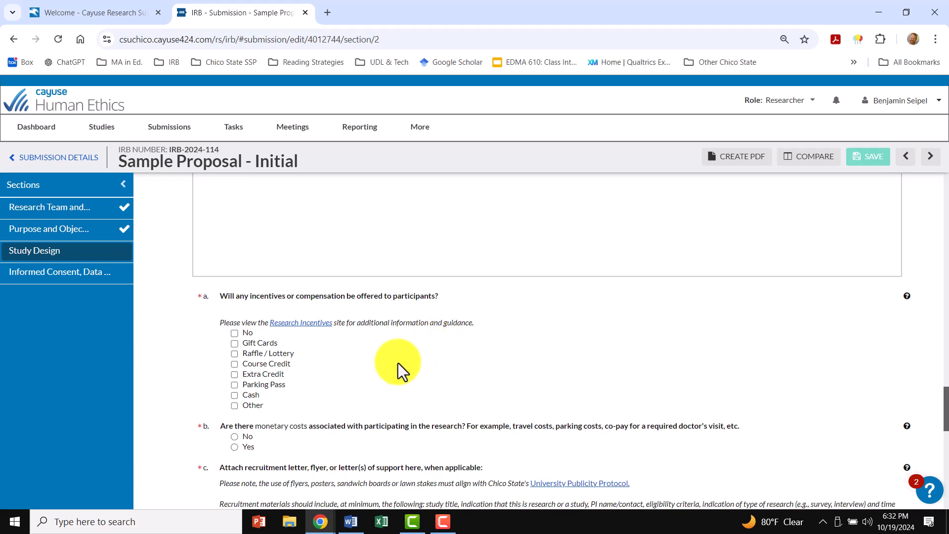
pyautogui.scroll(-1, 304, 378)
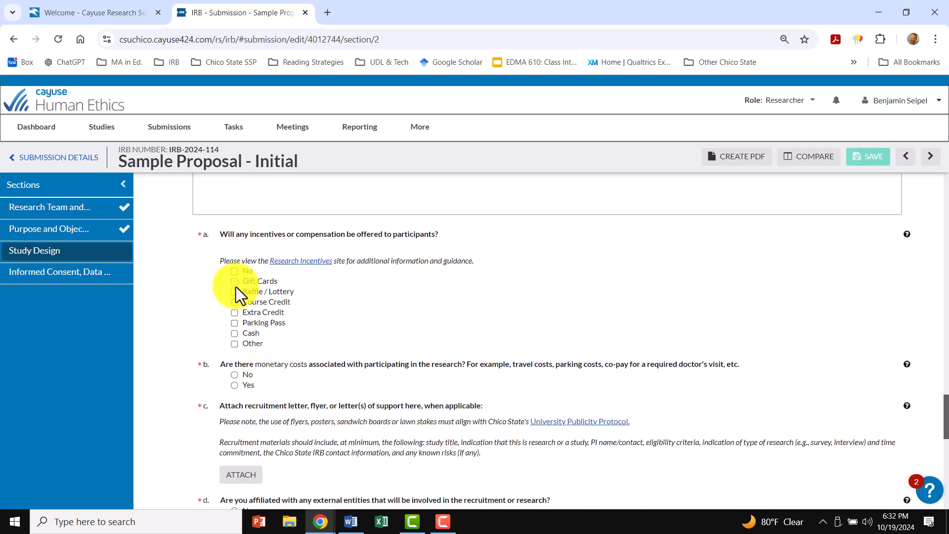
# - Briefly select Raffle / Lottery and Gift Cards as incentives to view their follow-up questions, clearing each one again
pyautogui.click(234, 291)
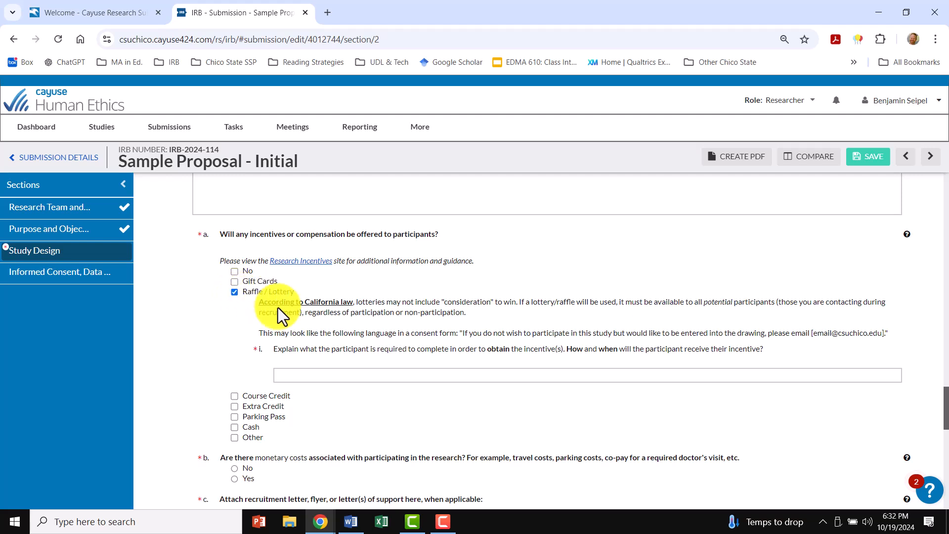
pyautogui.click(234, 291)
pyautogui.click(234, 281)
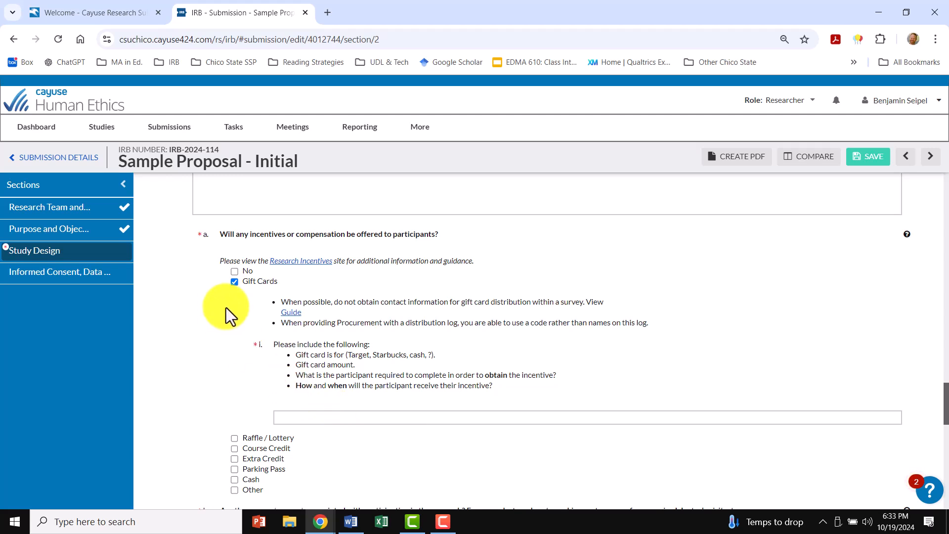
pyautogui.click(235, 282)
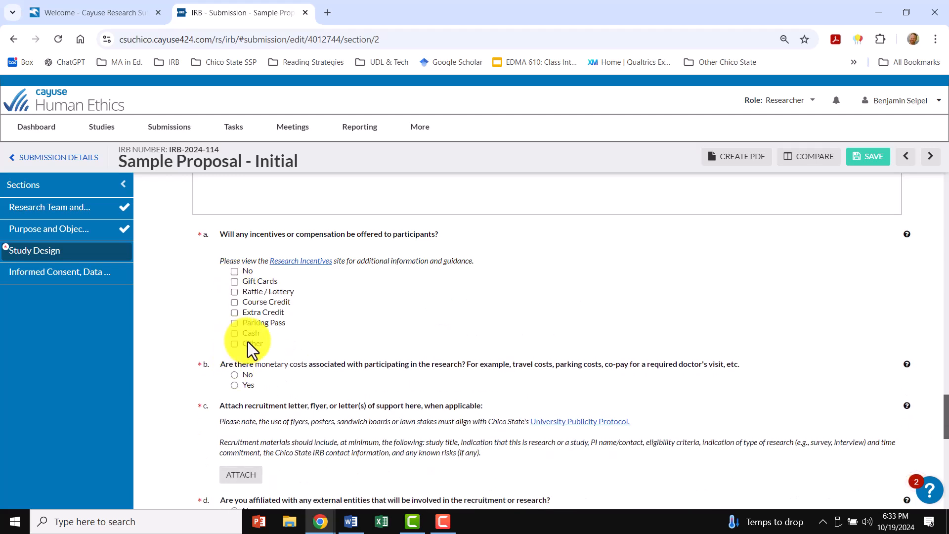
# - Review the remaining Study Design questions on data analysis, description of participants in results and dissemination of results
pyautogui.scroll(-4, 248, 342)
pyautogui.scroll(-4, 252, 356)
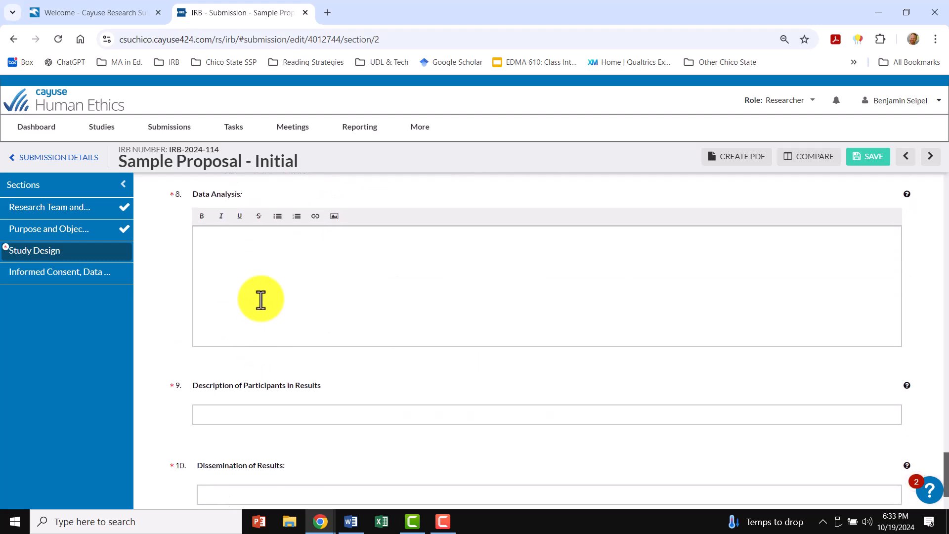
pyautogui.scroll(-2, 271, 364)
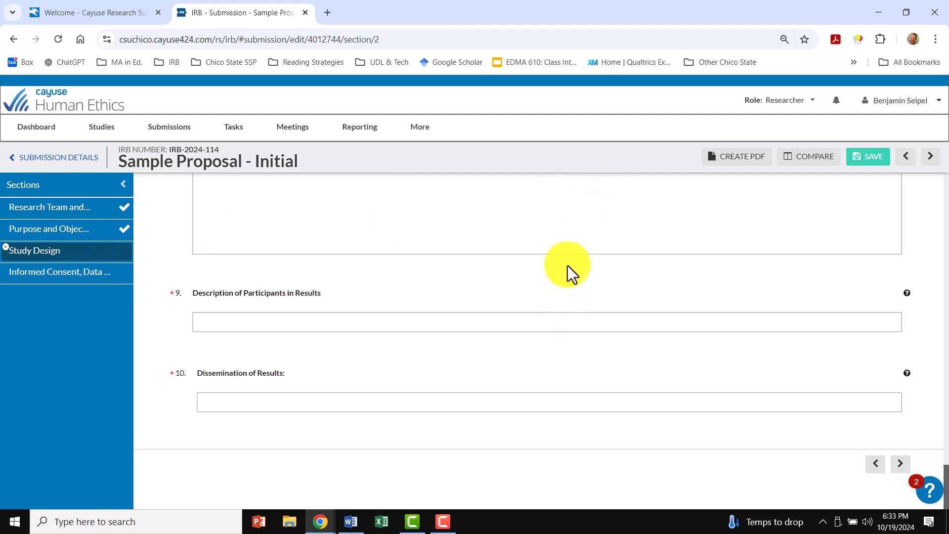
# - Open the Informed Consent, Data Management, and Risks section and view the consent form's attachment dialog, closing it without adding a file
pyautogui.click(60, 280)
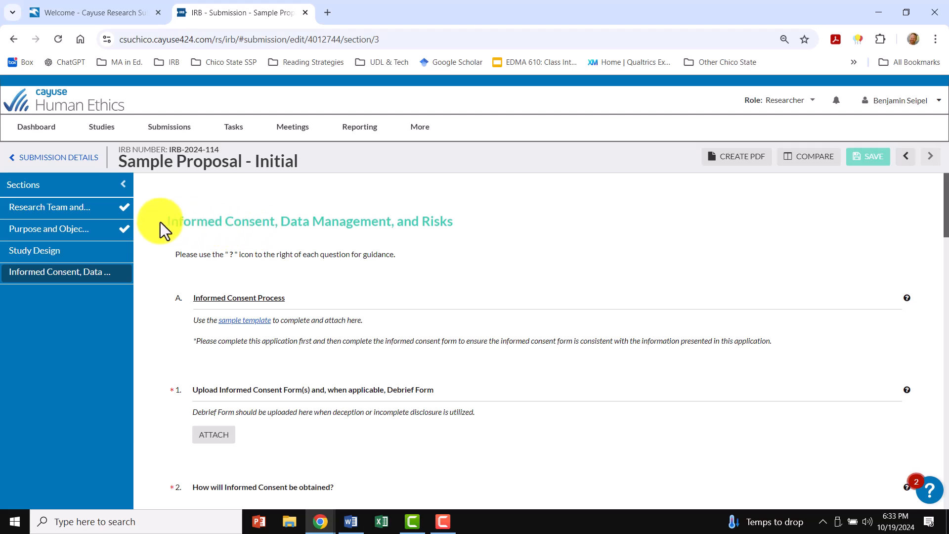
pyautogui.moveTo(167, 222); pyautogui.dragTo(473, 228)
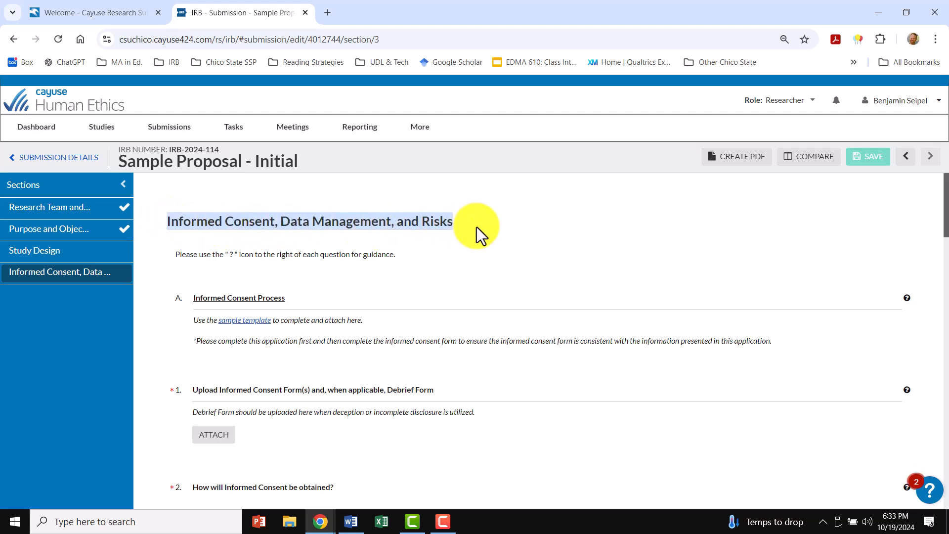
pyautogui.click(488, 232)
pyautogui.scroll(-1, 527, 256)
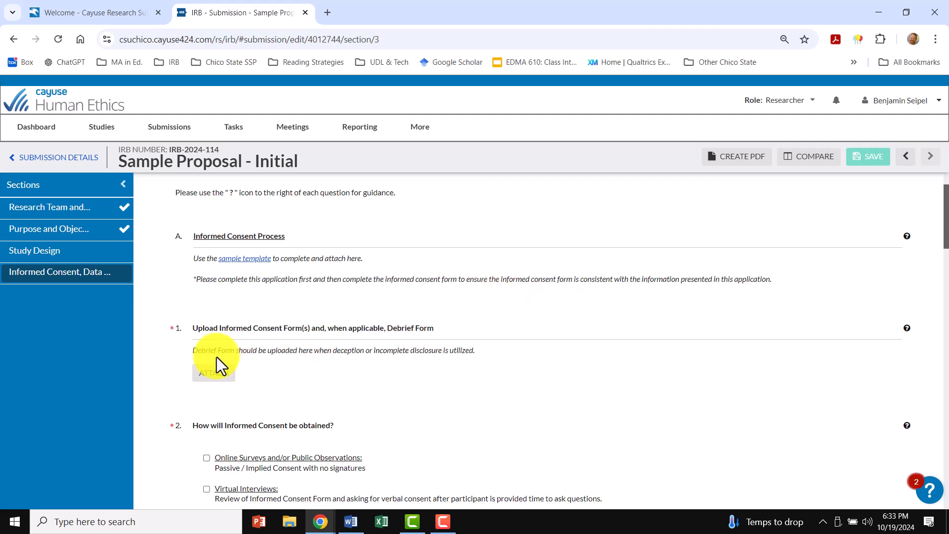
pyautogui.click(228, 378)
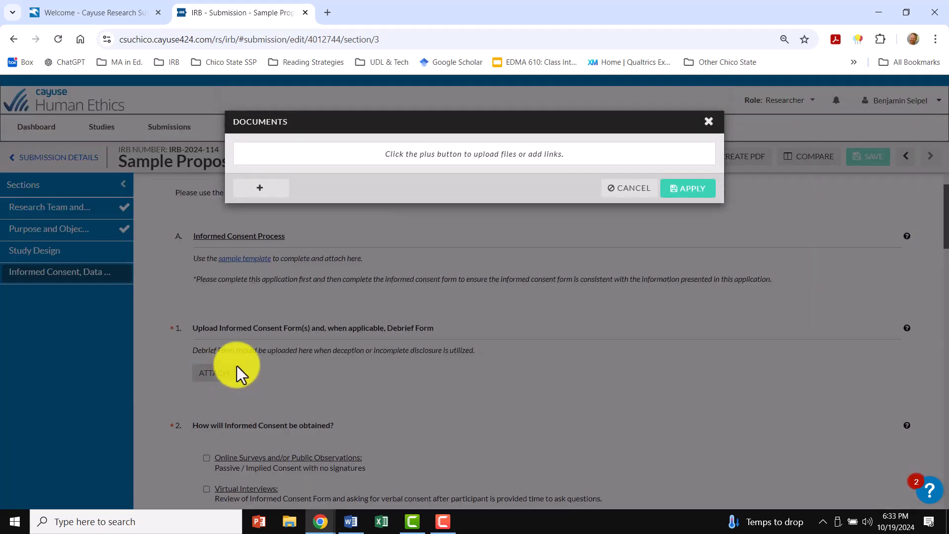
pyautogui.click(708, 122)
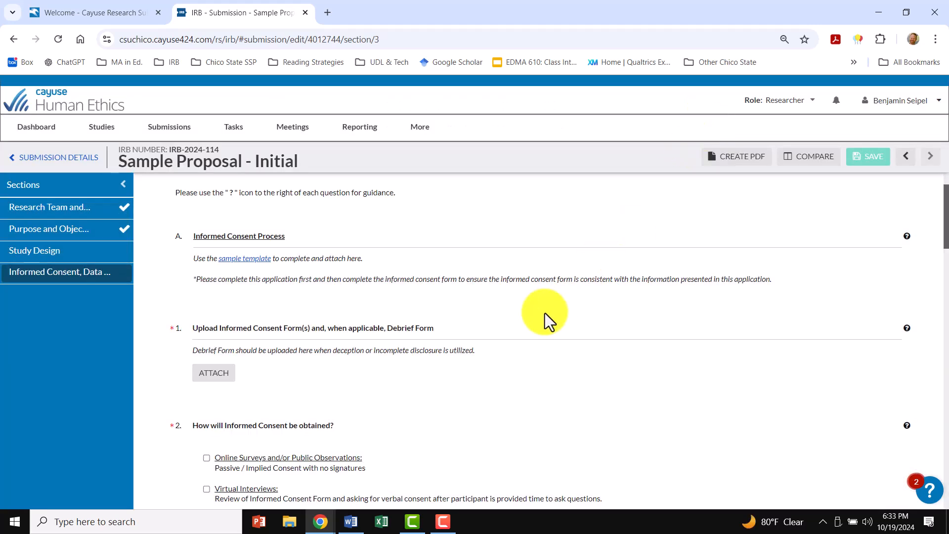
# - Try Online Surveys and/or Public Observations as the way of obtaining informed consent to view its justification question, leaving the option cleared
pyautogui.scroll(-1, 522, 357)
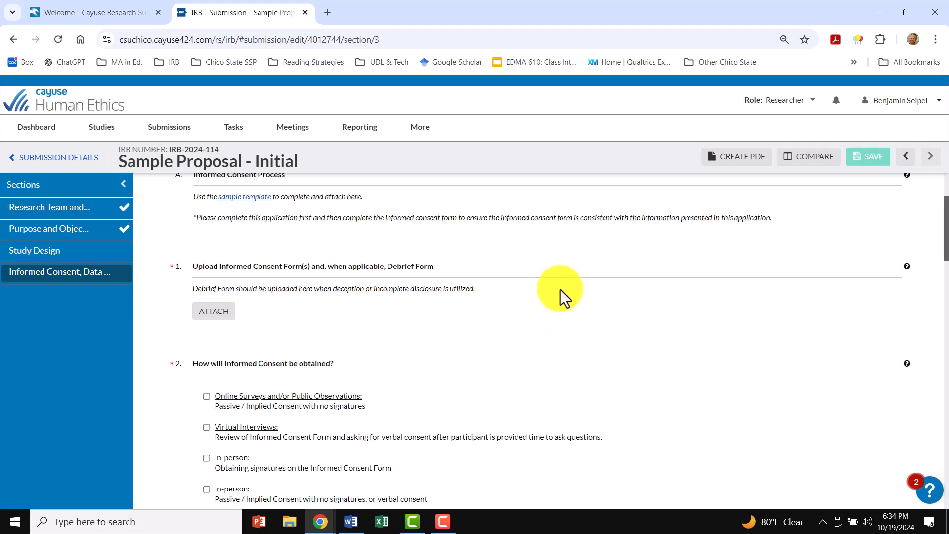
pyautogui.scroll(-1, 470, 326)
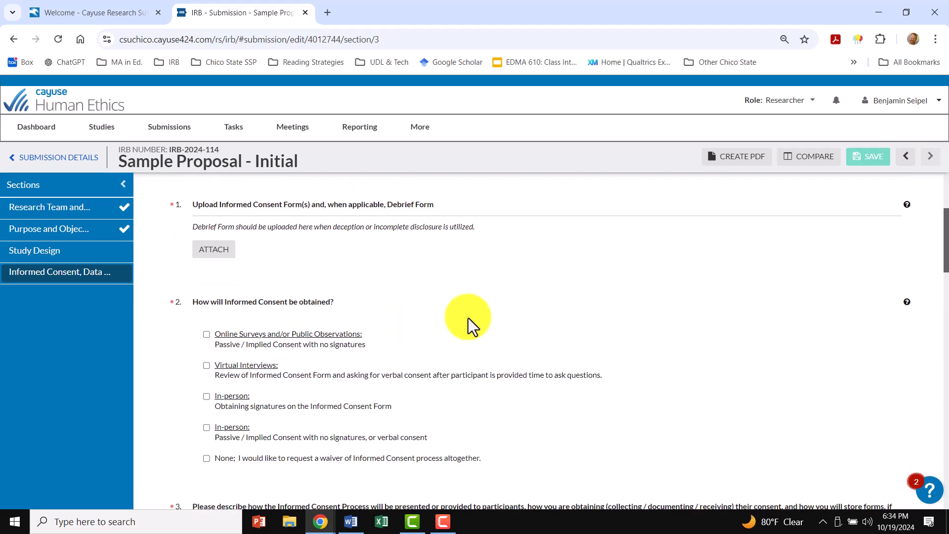
pyautogui.scroll(-1, 245, 322)
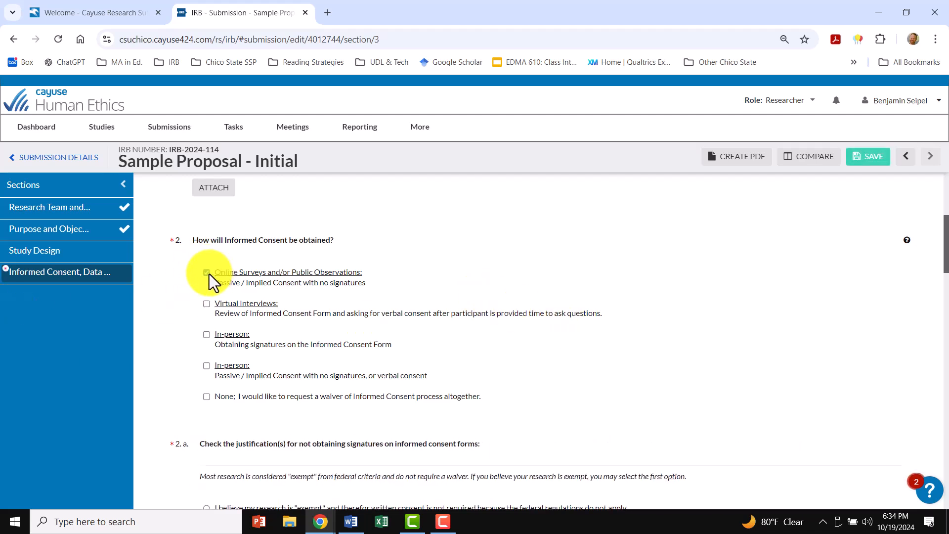
pyautogui.click(209, 274)
# - Examine the consent process question and the Data Collection Tools instructions on attaching a Qualtrics survey as a PDF
pyautogui.scroll(-3, 412, 375)
pyautogui.scroll(-2, 378, 350)
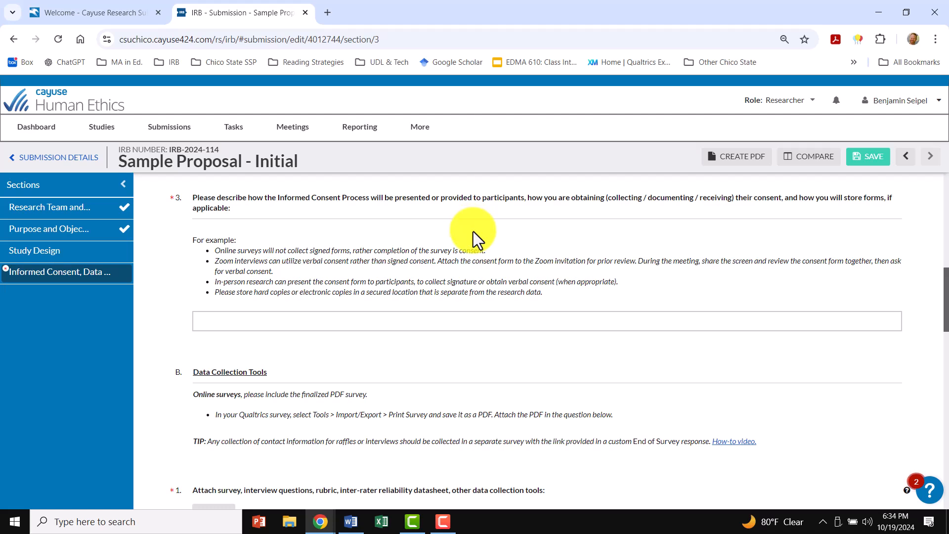
pyautogui.scroll(-3, 423, 313)
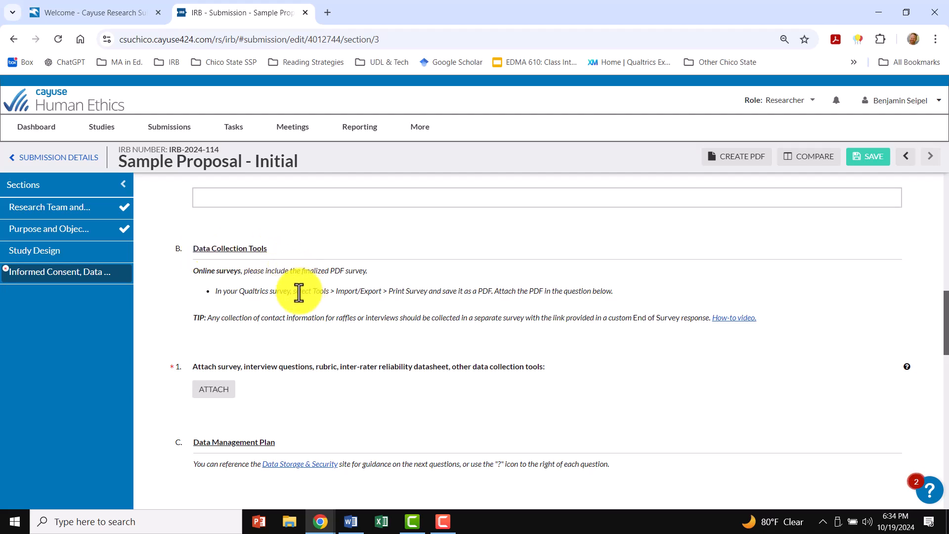
pyautogui.moveTo(239, 294); pyautogui.dragTo(289, 291)
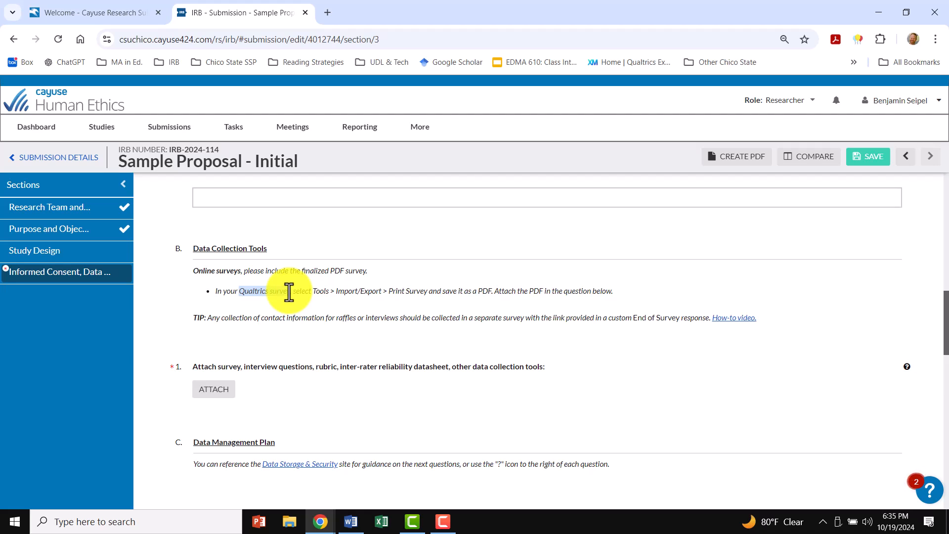
pyautogui.moveTo(528, 291); pyautogui.dragTo(615, 295)
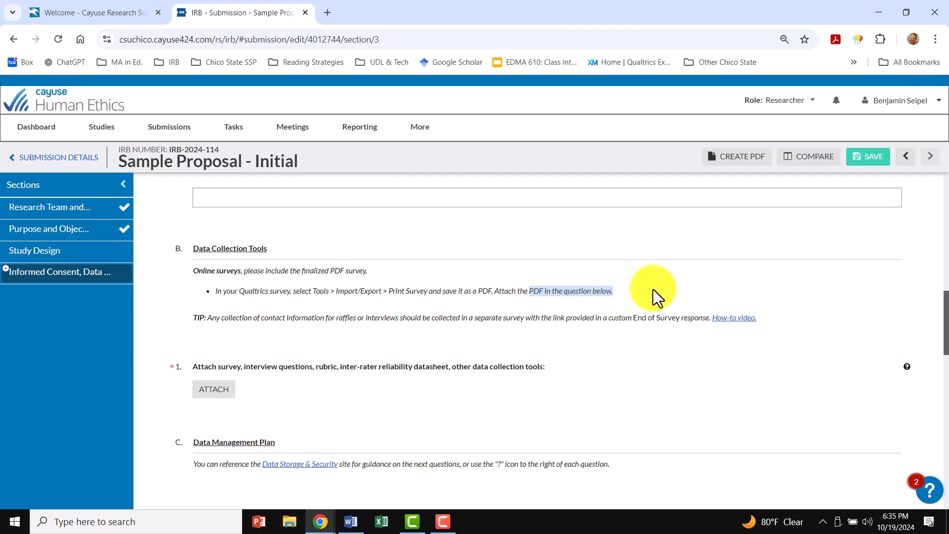
# - Review the data retention, data destruction and research risk questions through the end of the section, and save it
pyautogui.scroll(-1, 558, 343)
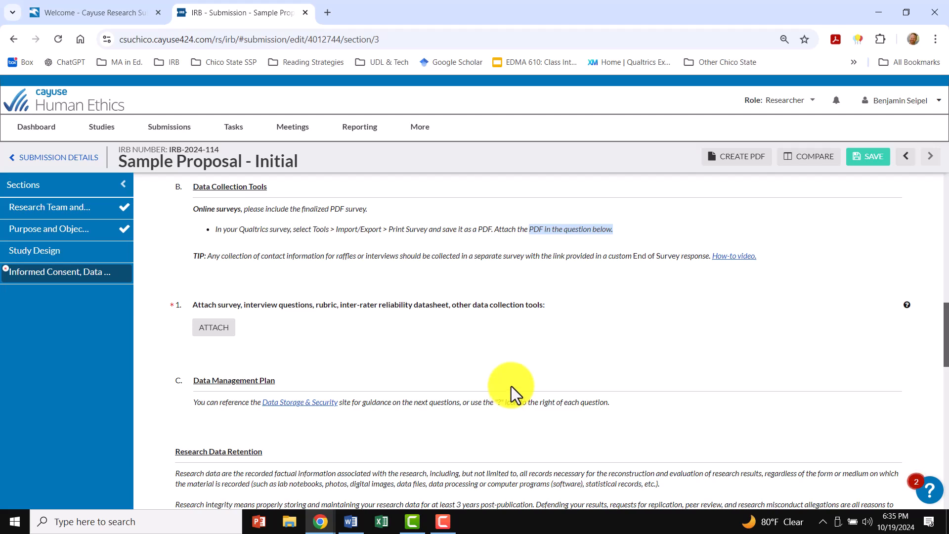
pyautogui.scroll(-2, 393, 290)
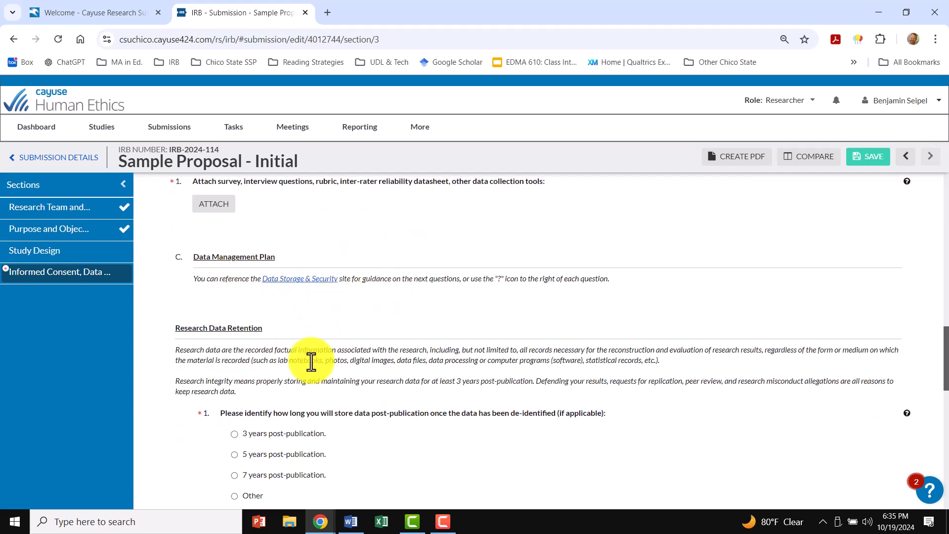
pyautogui.scroll(-1, 312, 357)
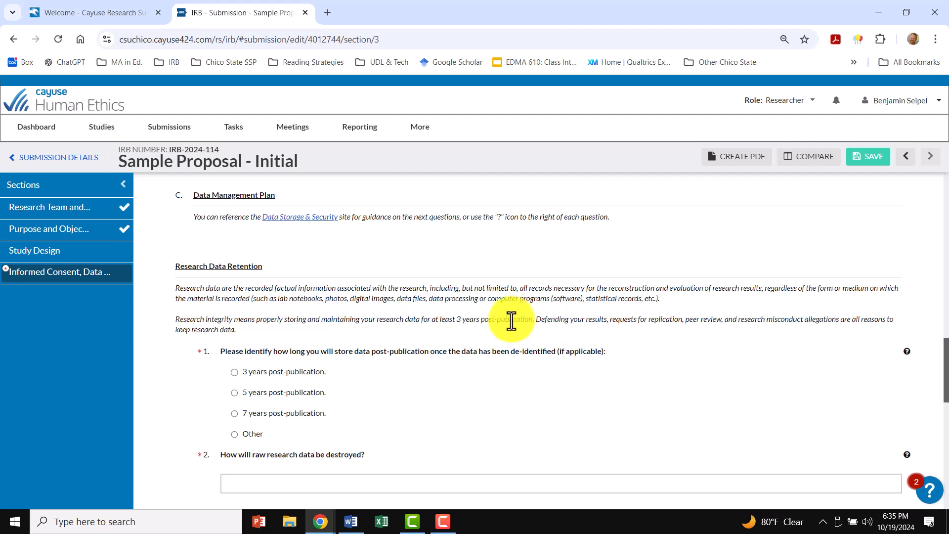
pyautogui.scroll(-1, 511, 322)
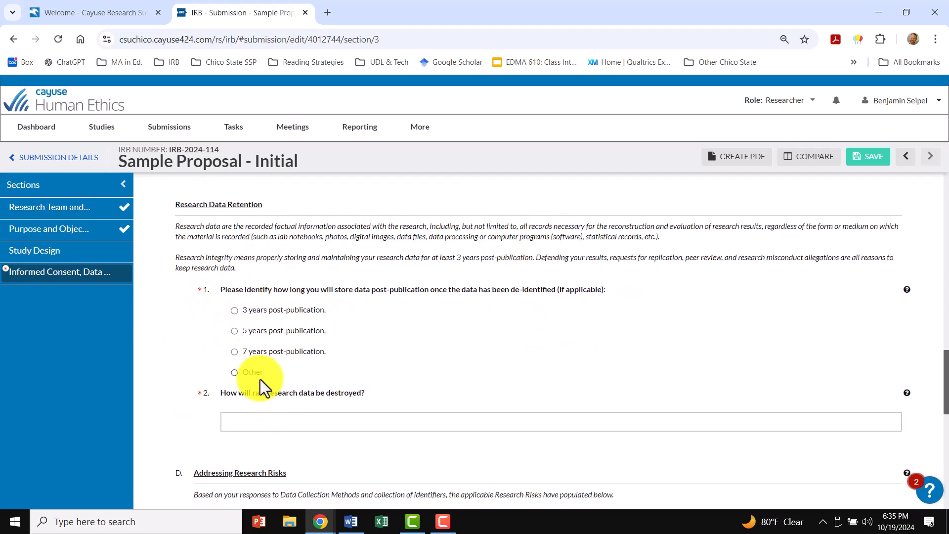
pyautogui.scroll(-4, 514, 323)
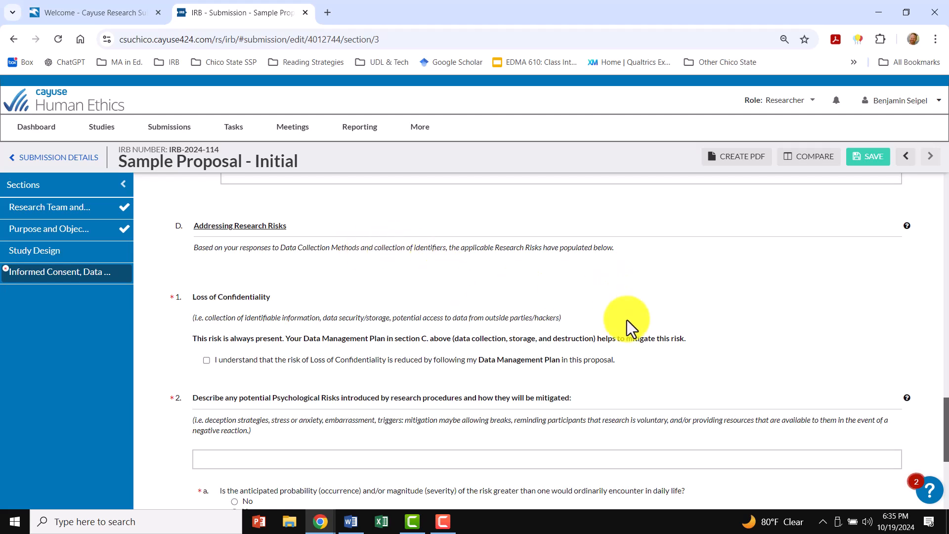
pyautogui.scroll(-4, 489, 346)
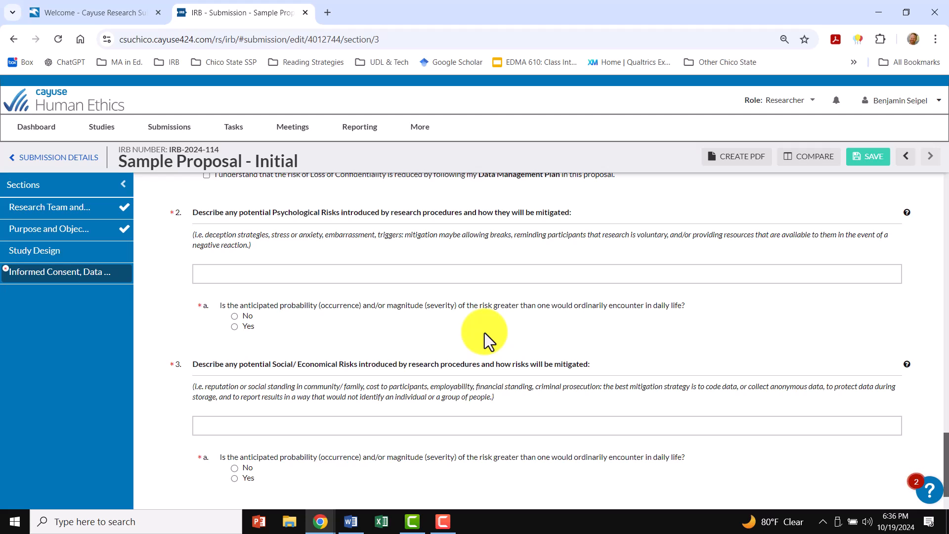
pyautogui.scroll(-1, 484, 334)
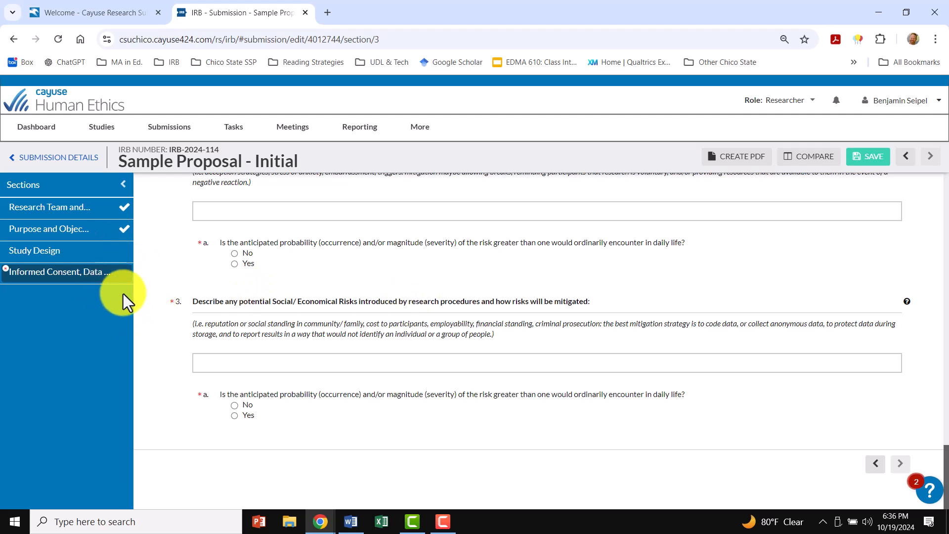
pyautogui.click(856, 161)
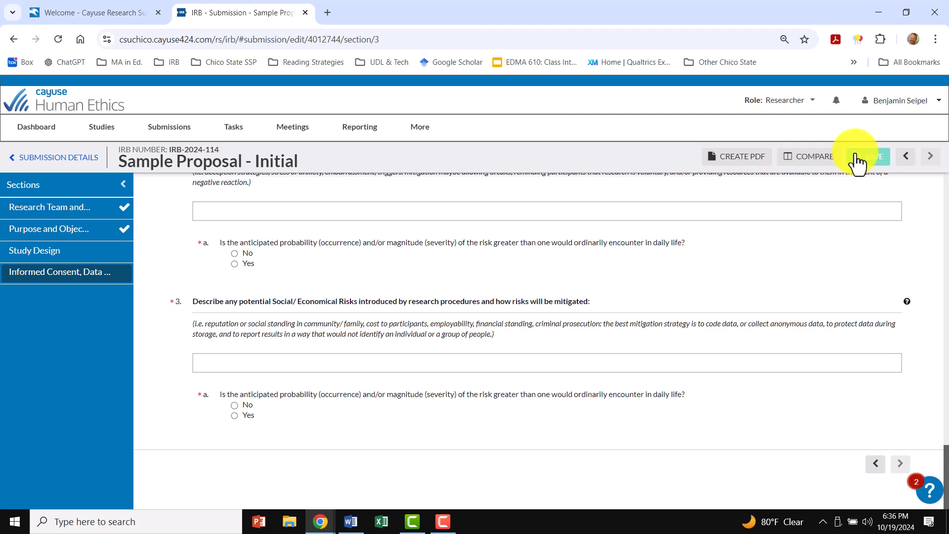
# - Return to the dashboard and open the Sample Proposal's Complete Submission task to view its submission details and required tasks
pyautogui.click(45, 133)
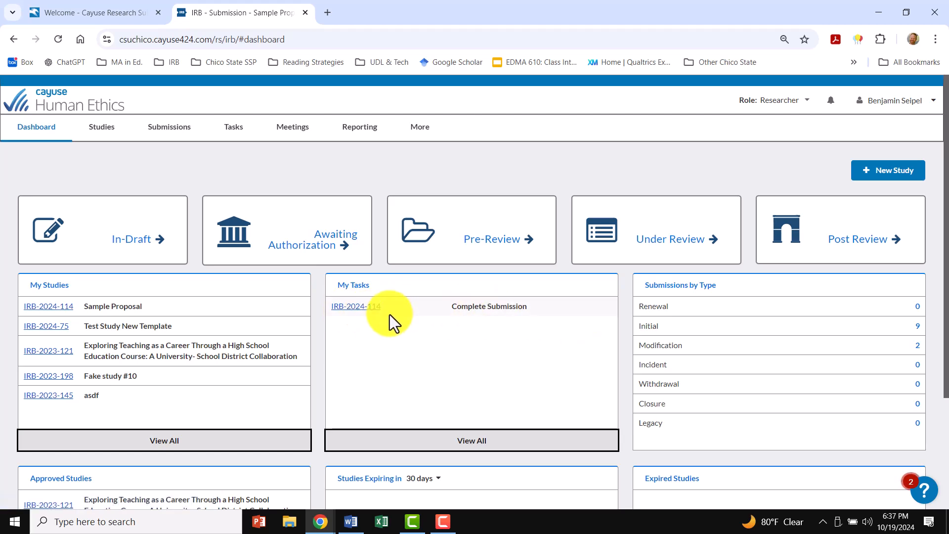
pyautogui.click(357, 310)
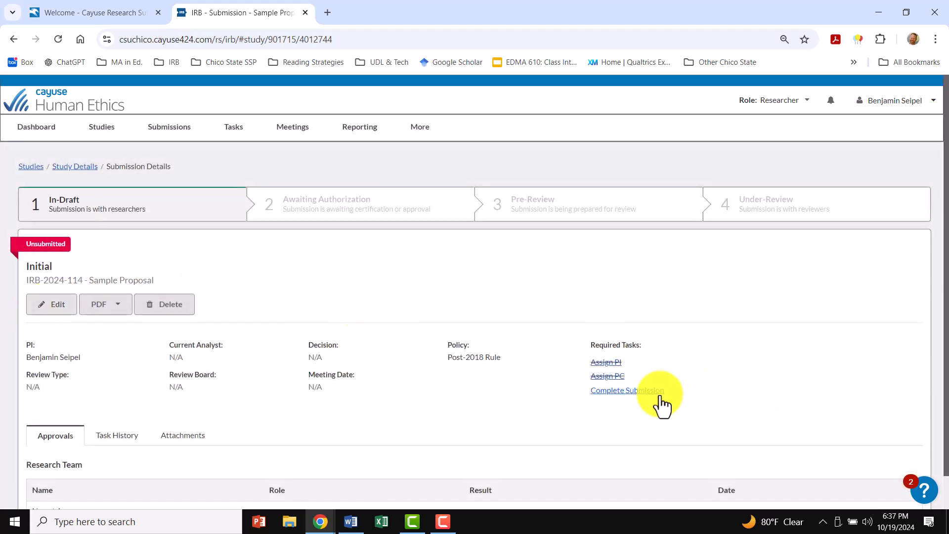
pyautogui.scroll(-1, 785, 368)
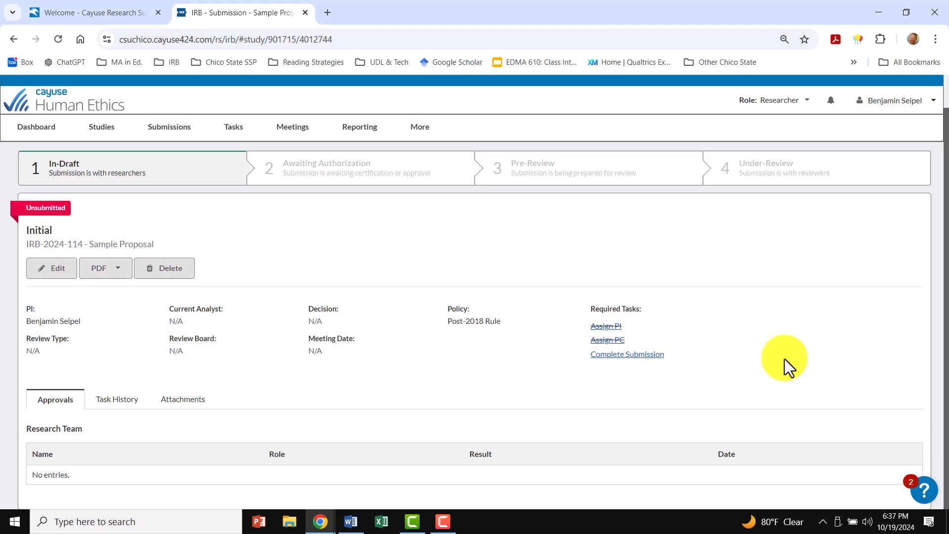